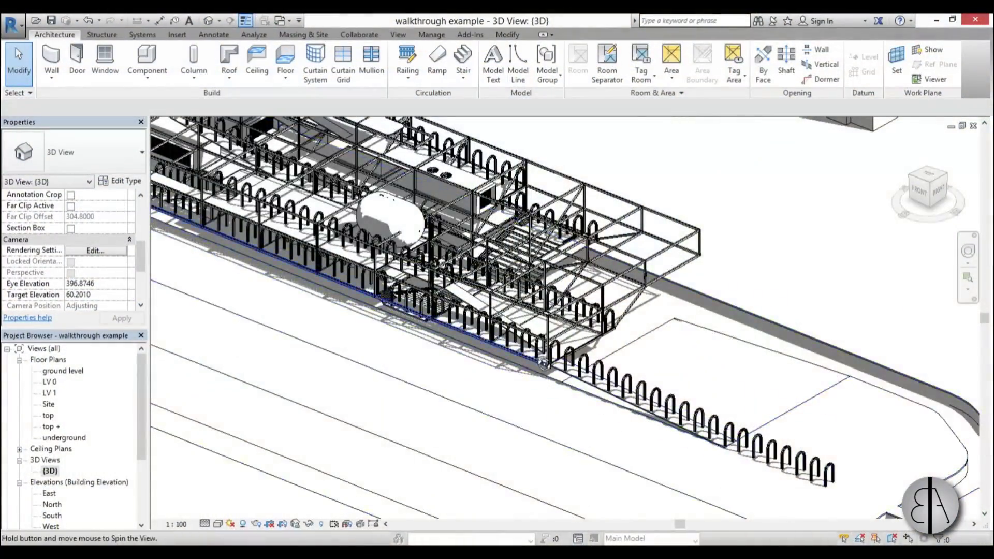
Examine the 3D model of the building, from the row of arches at its end along the whole structure
middle_click_drag(548, 374, 616, 392, "shift")
scroll(615, 393, "down", 1)
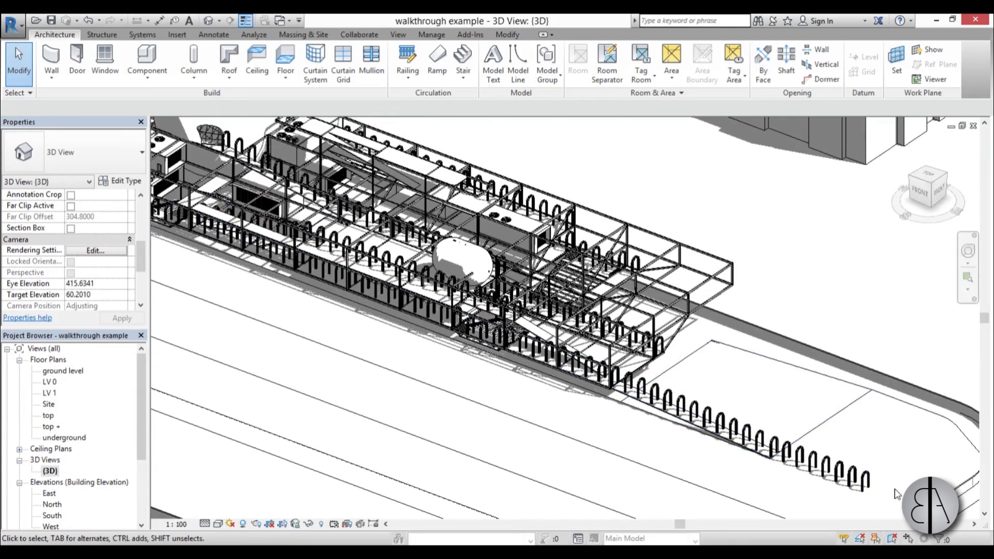
scroll(654, 390, "up", 4)
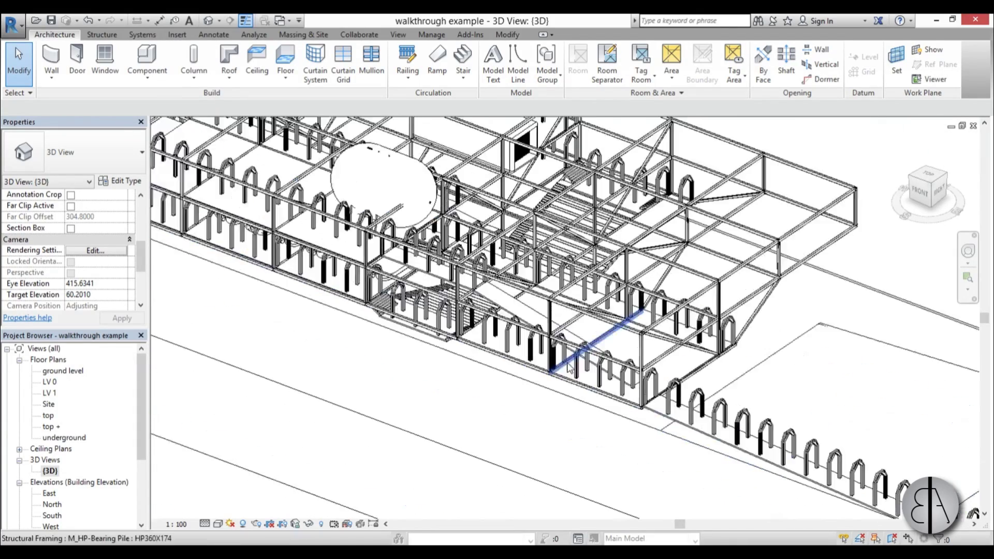
middle_click_drag(526, 325, 828, 512)
scroll(690, 465, "down", 3)
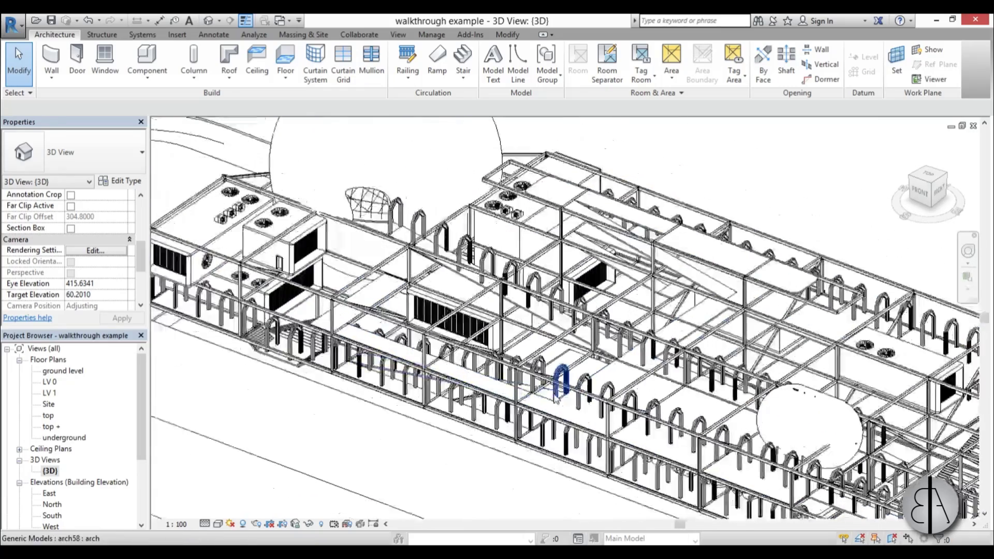
middle_click_drag(379, 193, 388, 255)
scroll(324, 192, "down", 3)
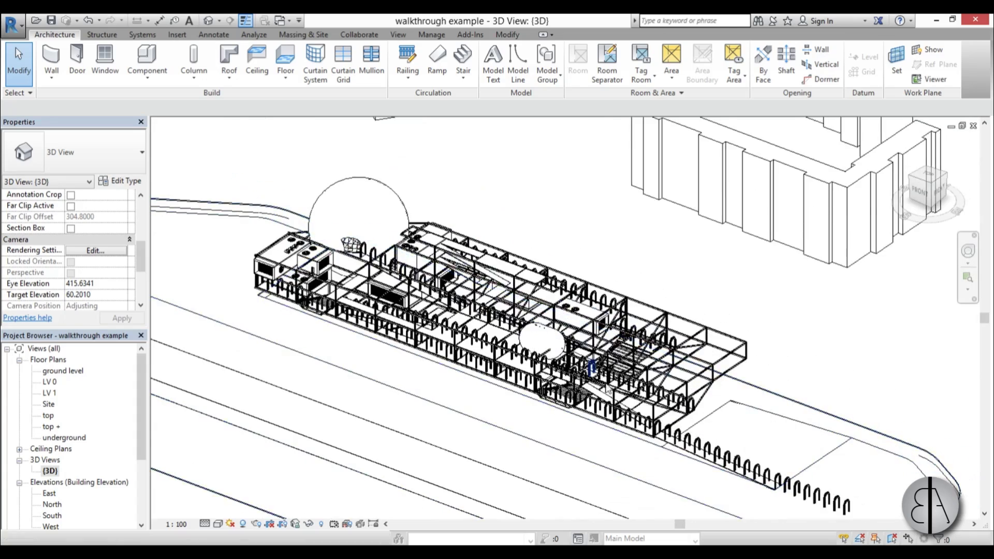
middle_click_drag(559, 372, 496, 342)
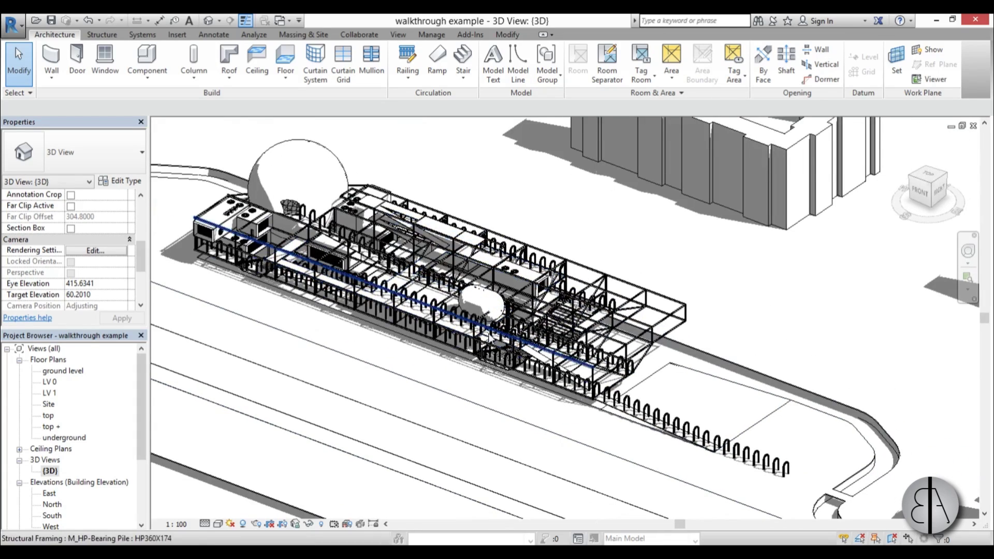
middle_click_drag(812, 452, 783, 415)
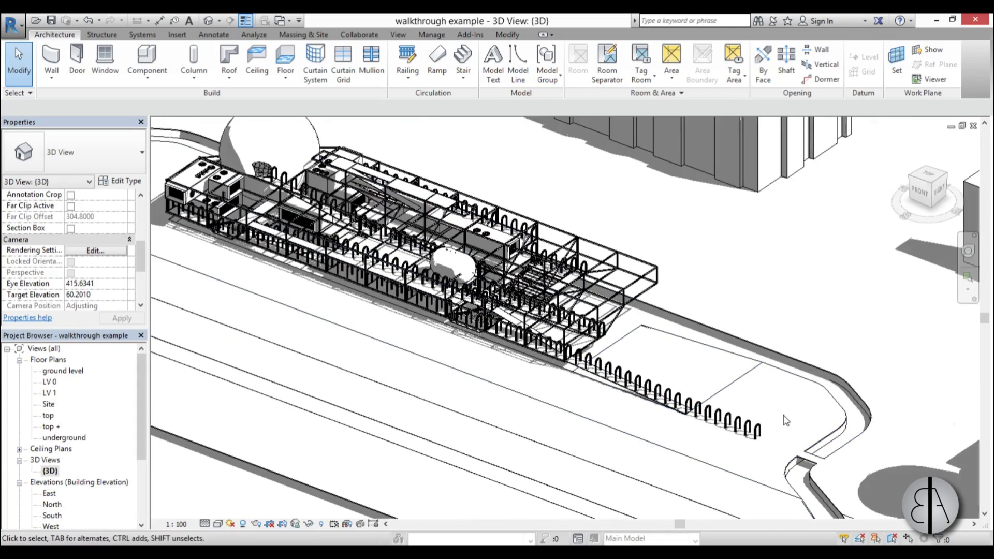
Open the ground level floor plan and set its underlay base level to LV 0
double_click(63, 371)
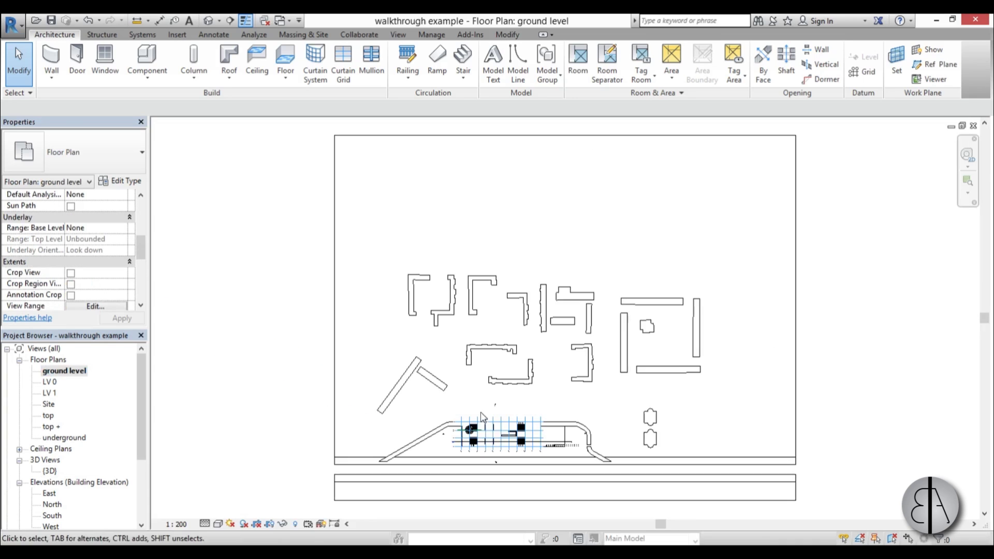
scroll(589, 309, "up", 5)
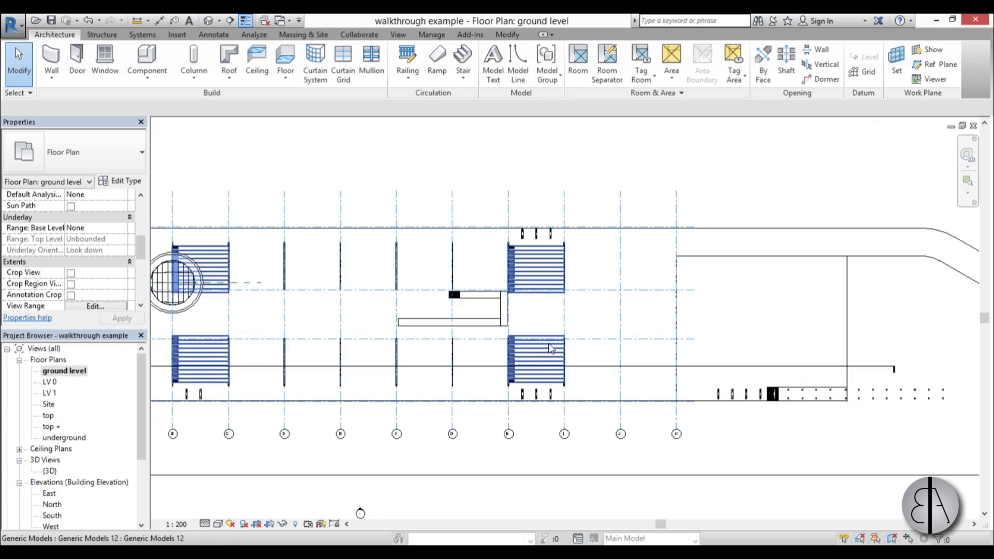
middle_click_drag(543, 367, 561, 328)
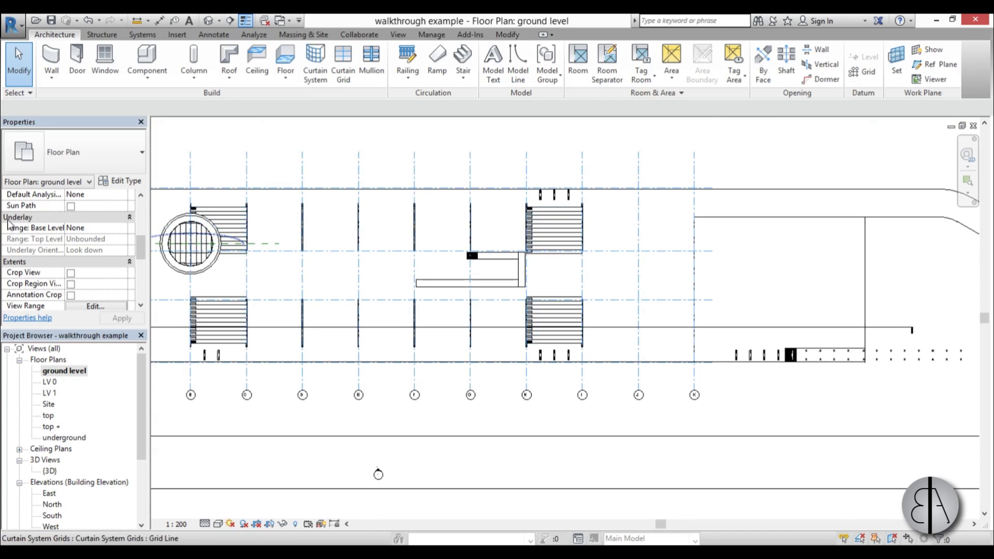
left_click(104, 227)
left_click(122, 228)
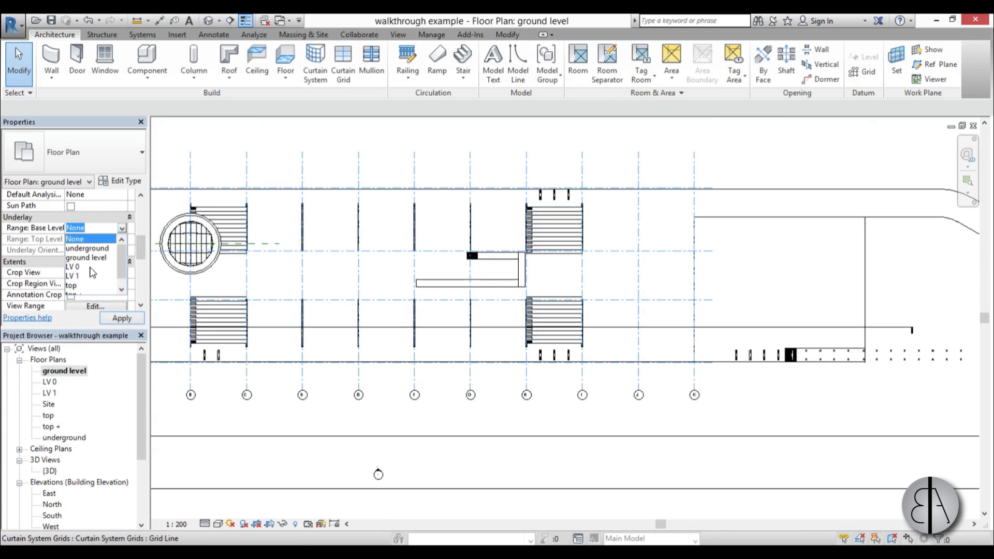
left_click(73, 267)
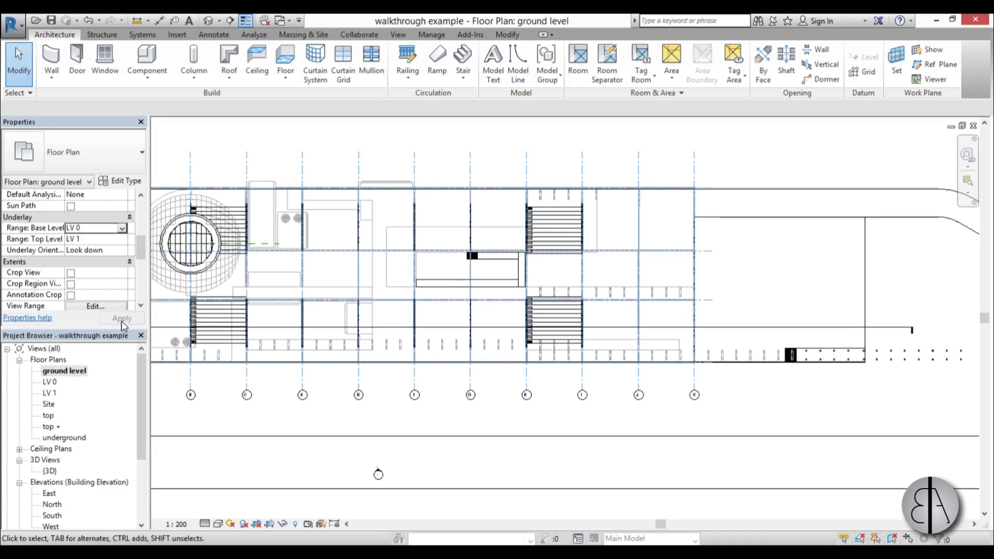
Start a perspective walkthrough on ground level at the outer end of the arches, placing key frames toward the building with offsets 1.75 and 4.75
scroll(900, 344, "up", 2)
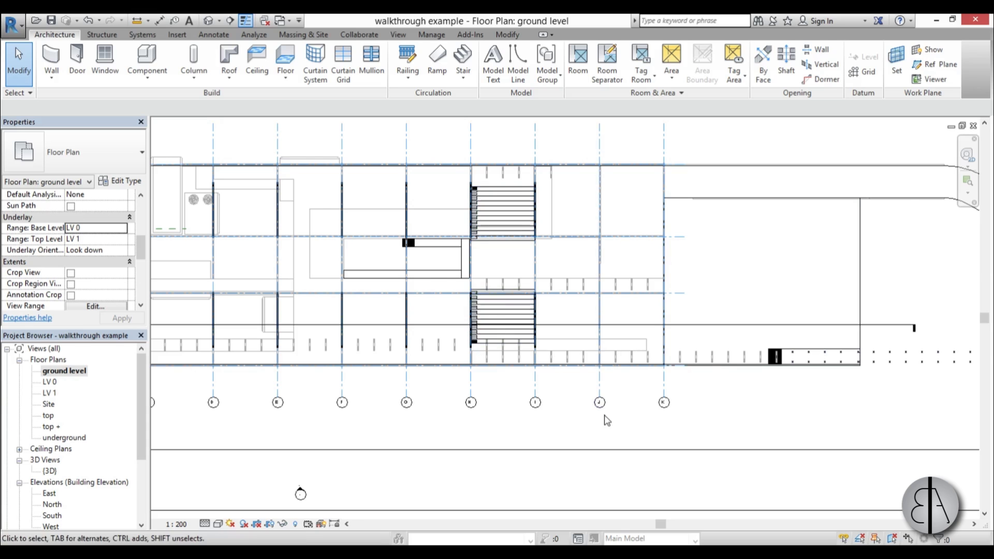
scroll(580, 375, "down", 4)
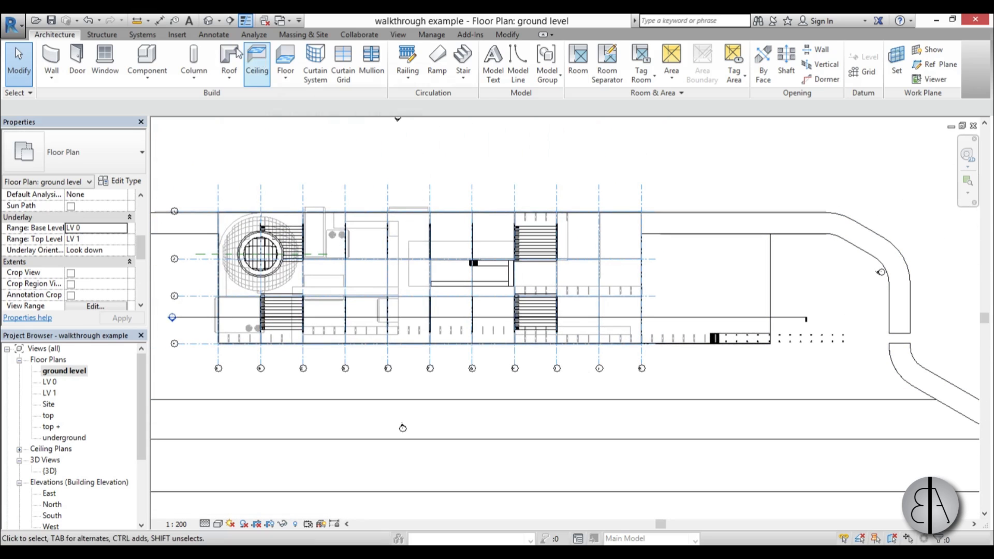
left_click(219, 22)
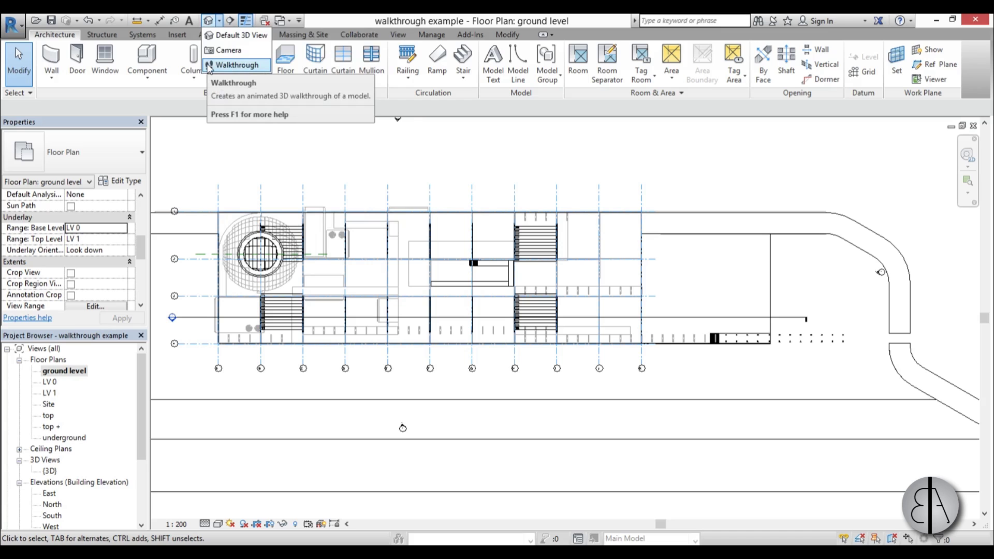
left_click(398, 35)
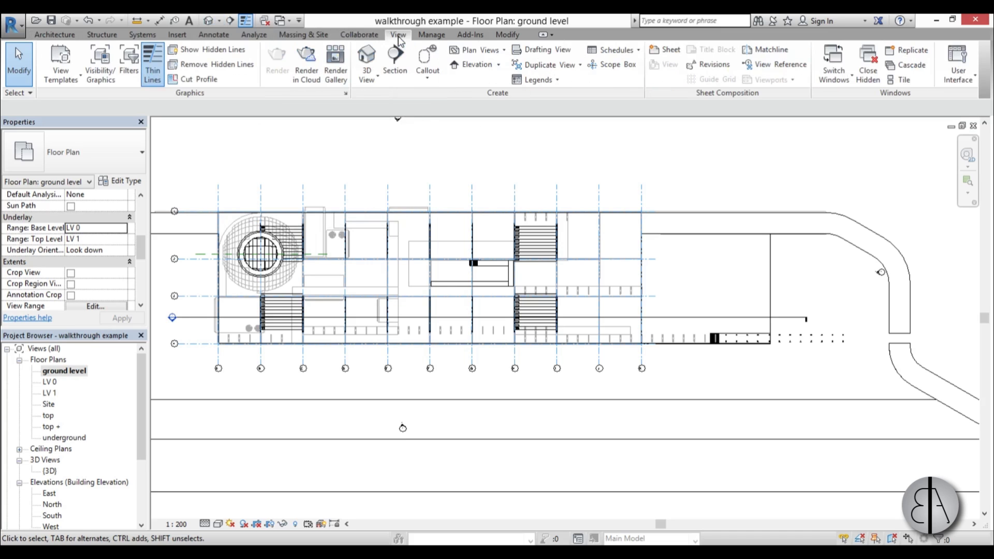
left_click(369, 75)
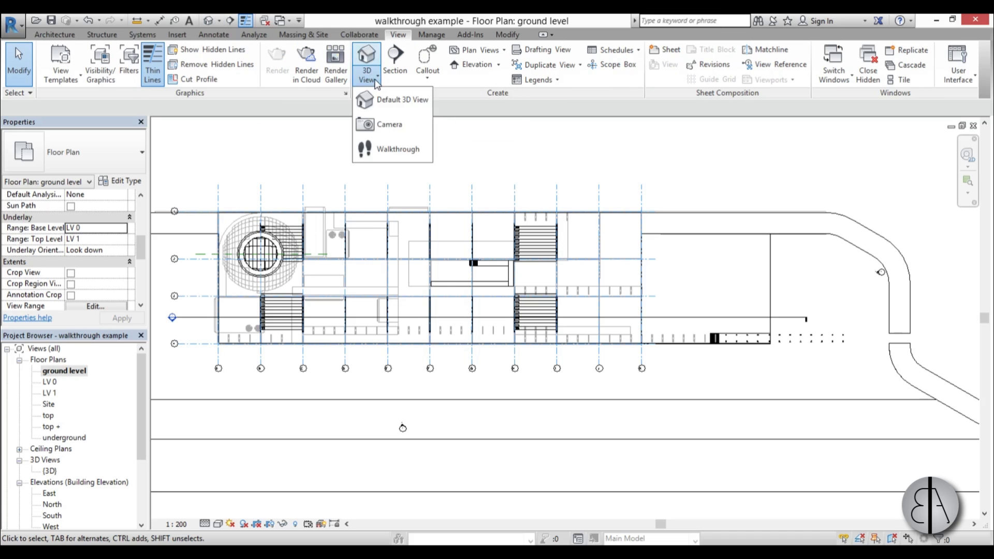
left_click(391, 150)
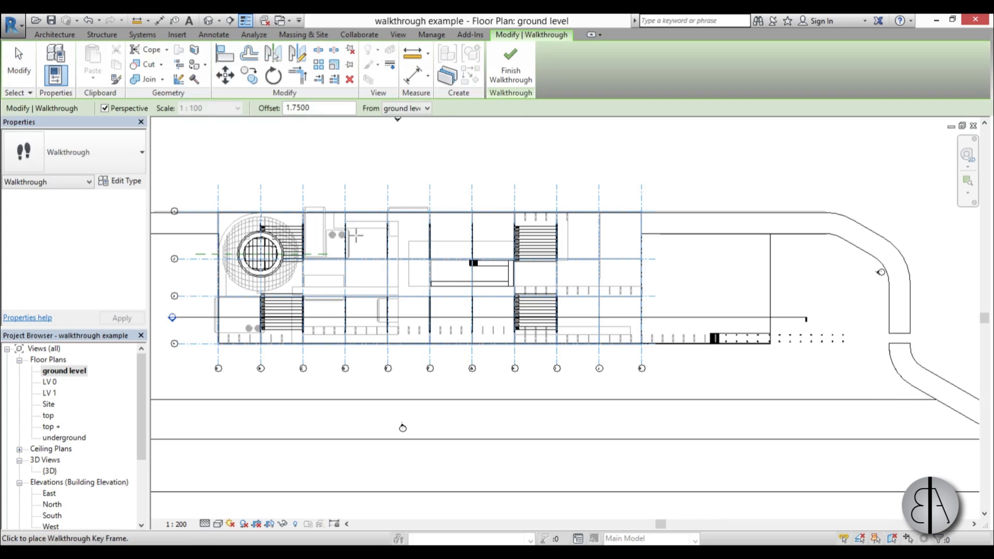
scroll(356, 235, "down", 1)
scroll(532, 349, "up", 2)
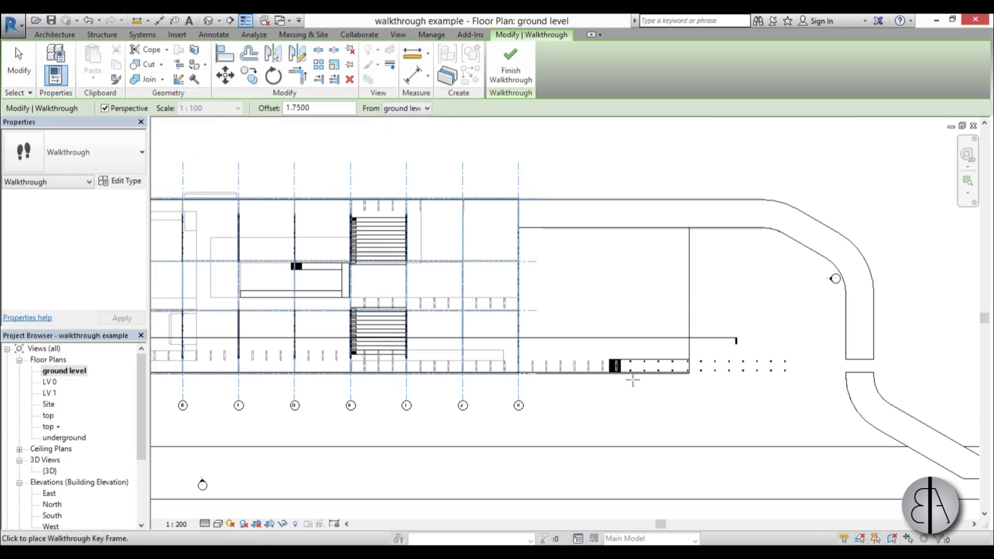
scroll(815, 370, "up", 1)
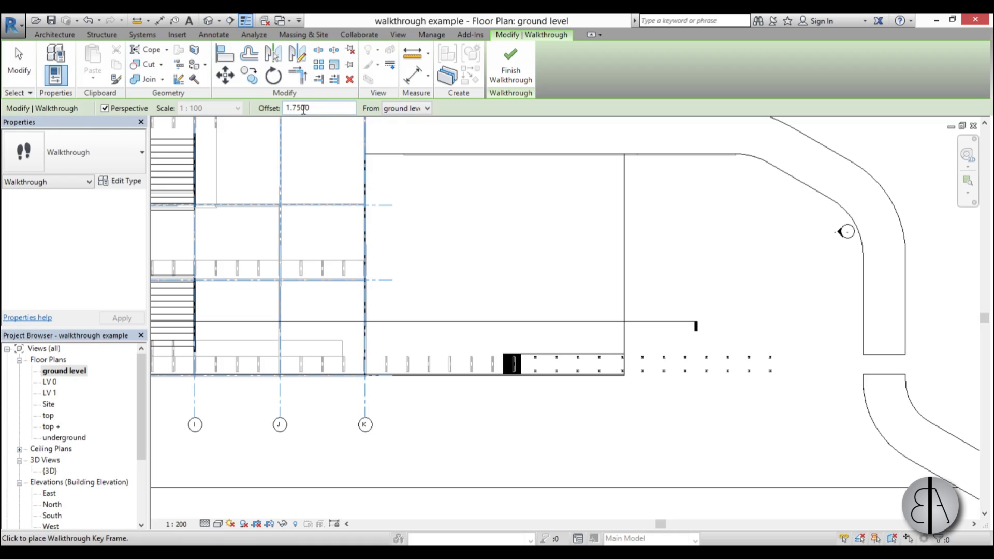
left_click(775, 364)
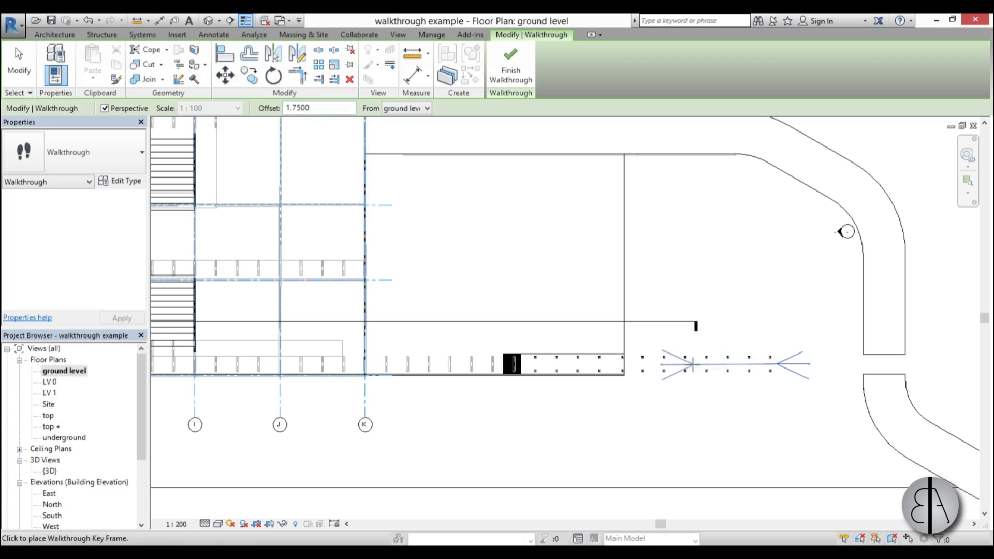
left_click(634, 365)
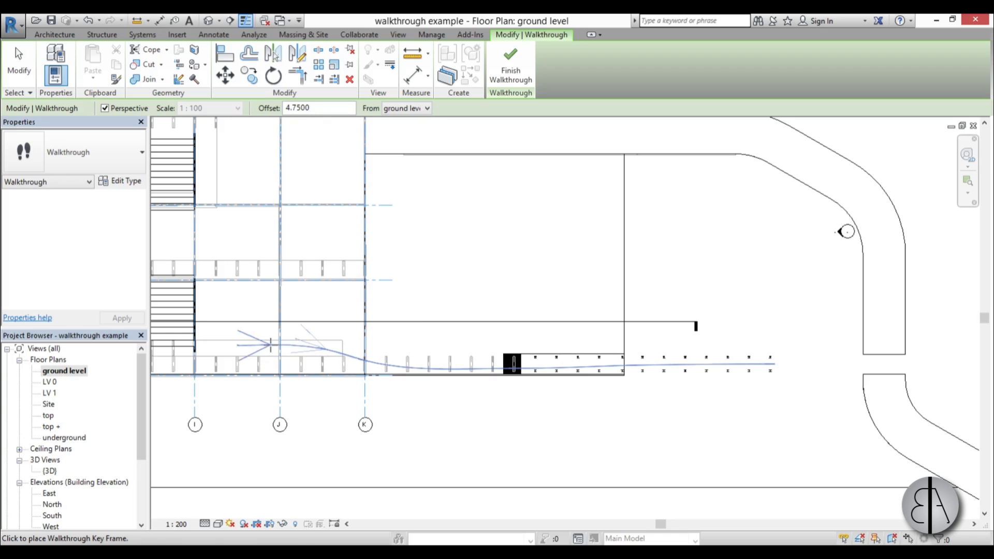
Raise the camera offset to 10.75 and extend the walkthrough path along the arches past grid lines J to F, up to grid line E
middle_click_drag(302, 357, 575, 358)
scroll(502, 349, "up", 1)
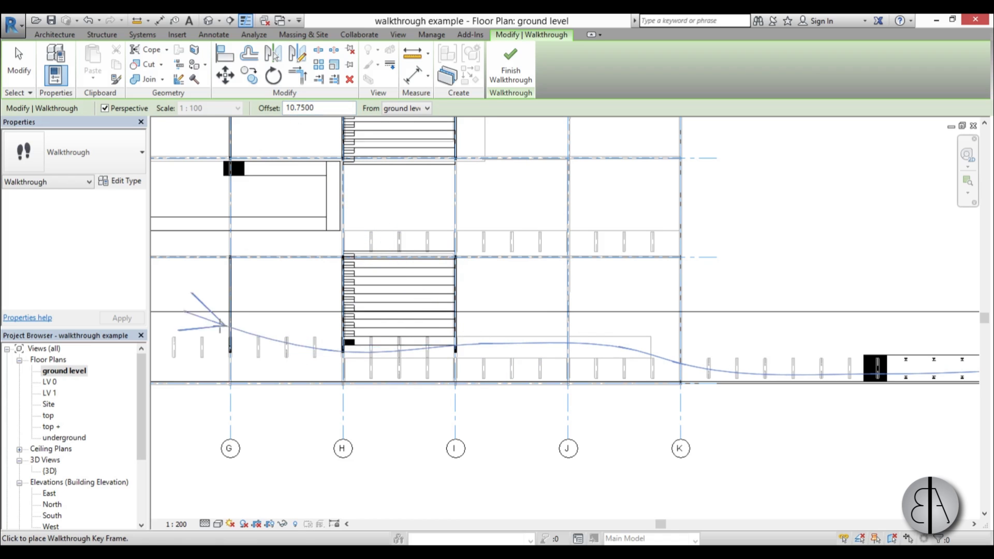
middle_click_drag(219, 325, 569, 354)
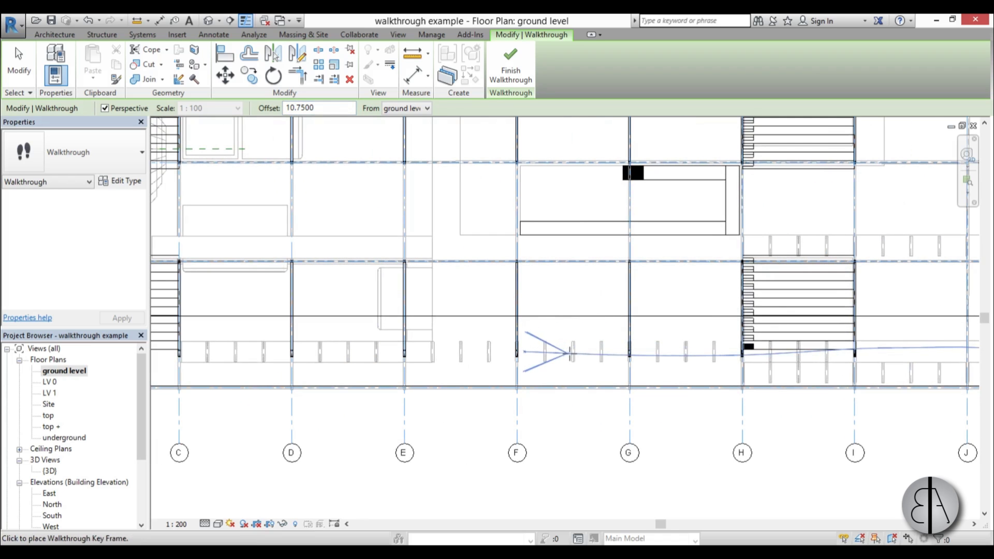
left_click(391, 349)
scroll(338, 316, "down", 2)
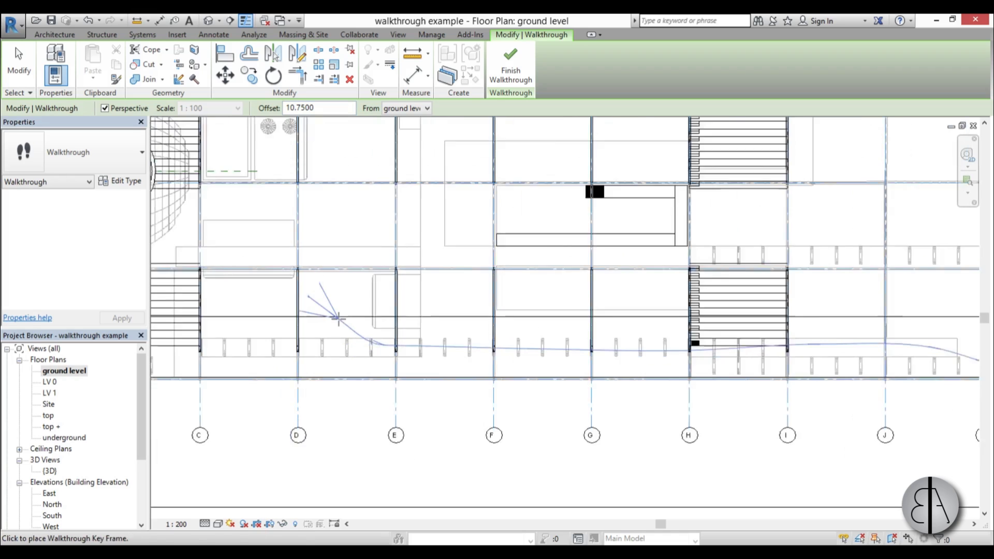
Place the last key frame between grid lines D and E and finish the walkthrough path
middle_click_drag(337, 317, 513, 343)
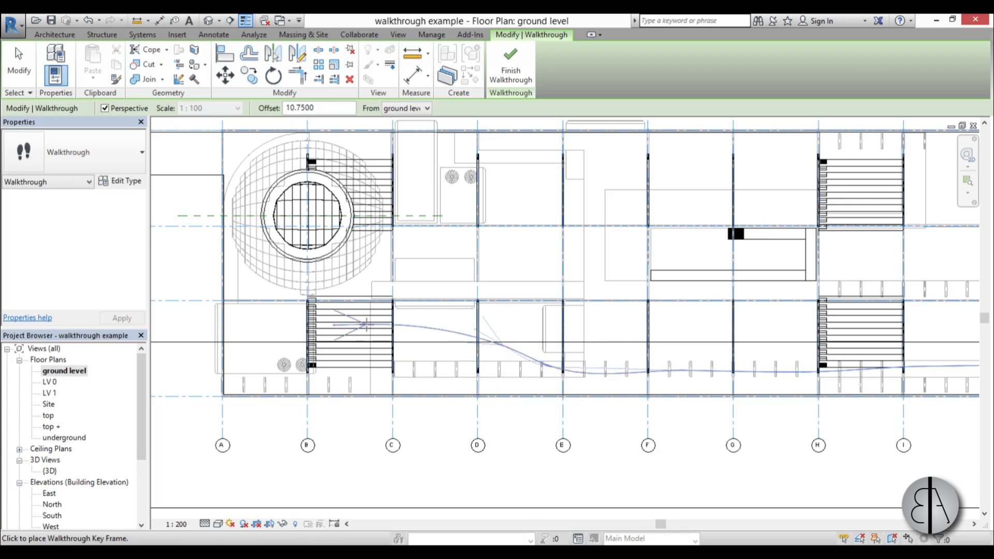
scroll(425, 376, "down", 2)
middle_click_drag(425, 375, 210, 314)
scroll(210, 314, "down", 1)
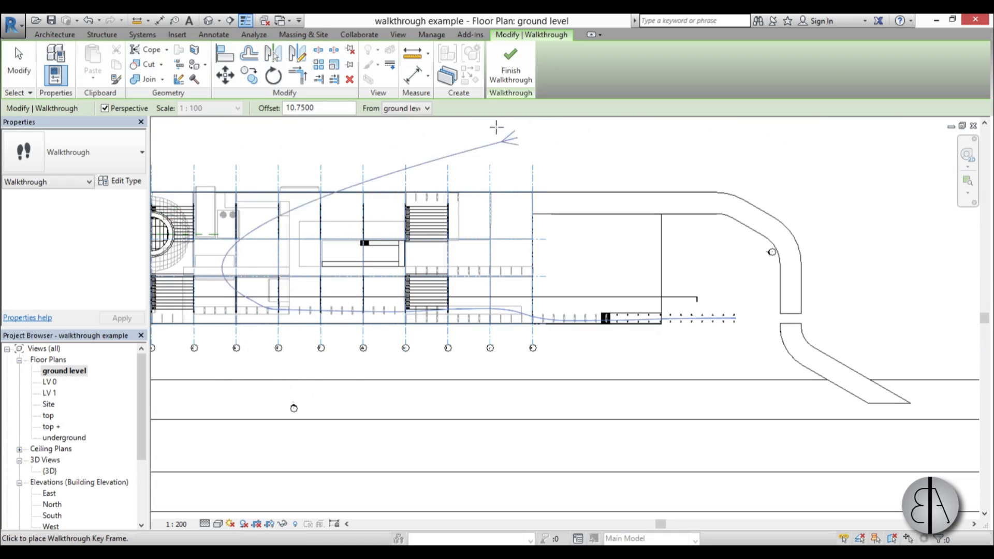
left_click(511, 75)
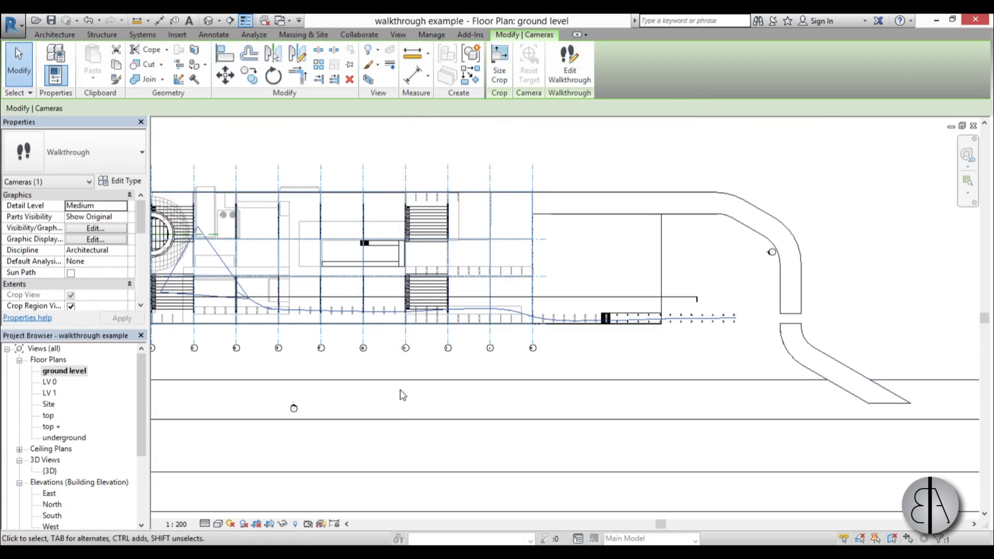
Deselect the walkthrough path and open the Walkthrough 1 view
middle_click_drag(399, 395, 539, 402)
middle_click_drag(494, 318, 485, 295)
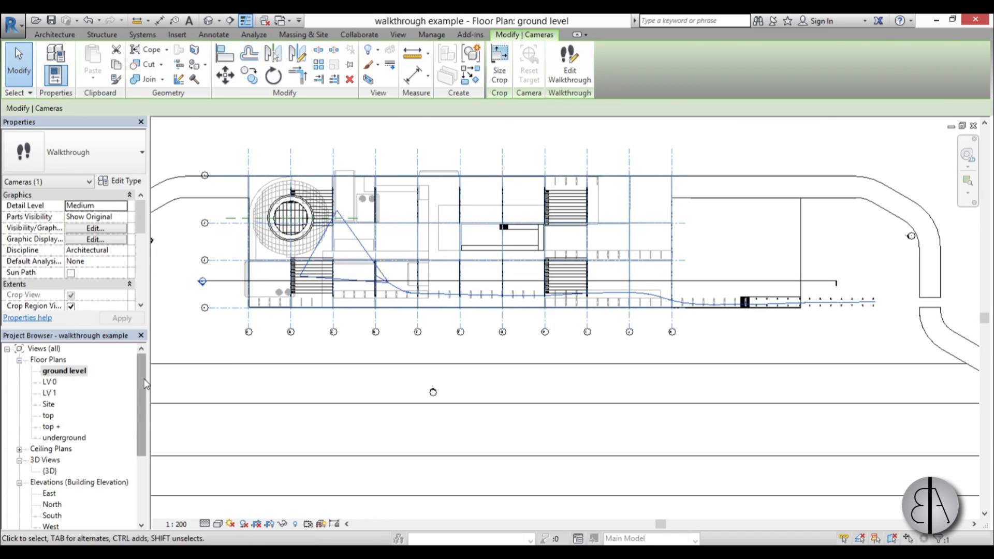
key("Escape")
left_click_drag(144, 378, 142, 435)
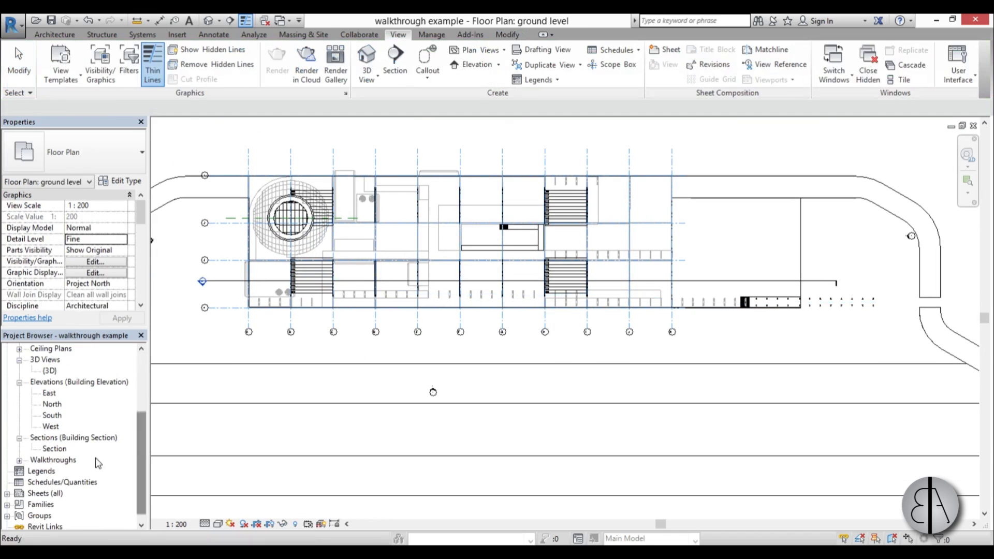
left_click(19, 460)
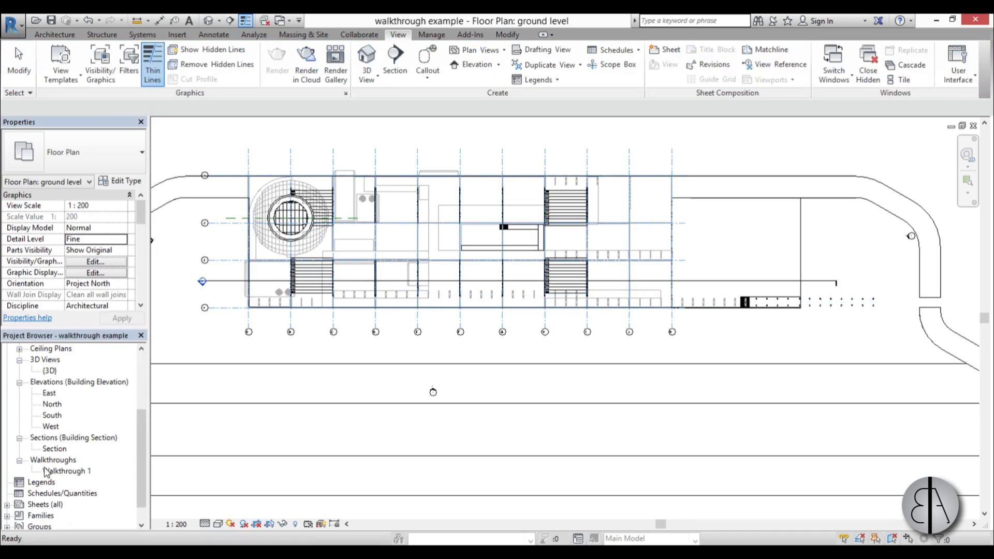
double_click(64, 472)
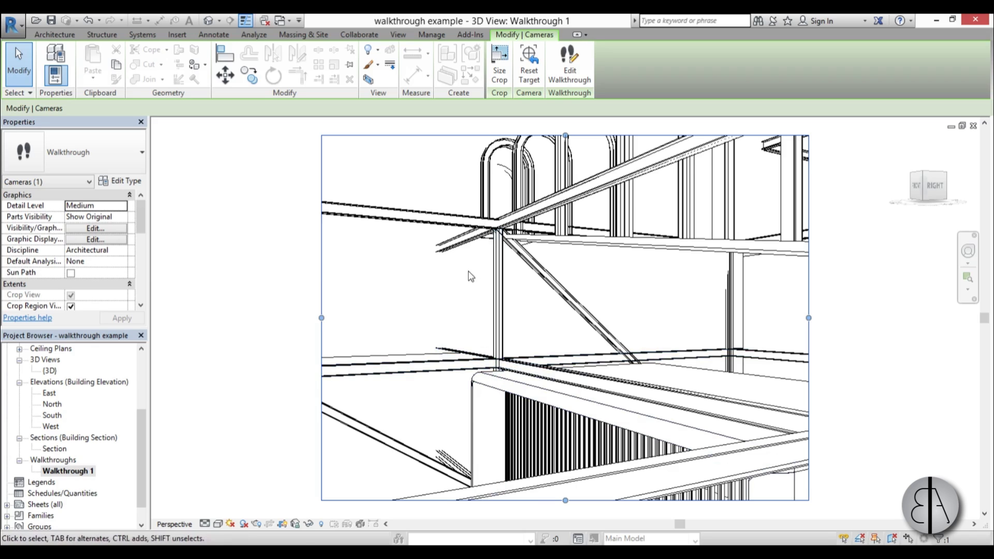
Start editing the walkthrough and set the current frame to 1
middle_click_drag(470, 276, 415, 296)
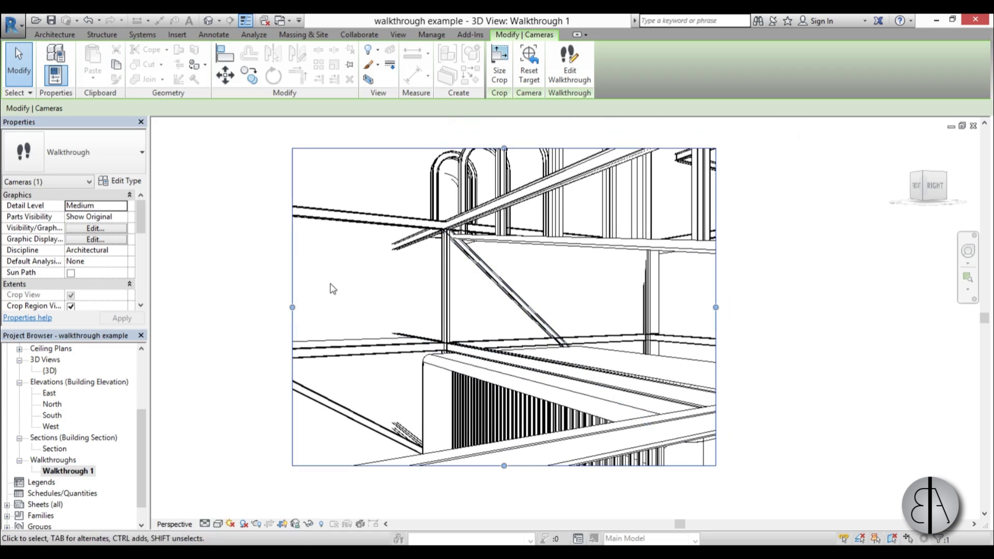
middle_click_drag(333, 289, 341, 284)
left_click(577, 75)
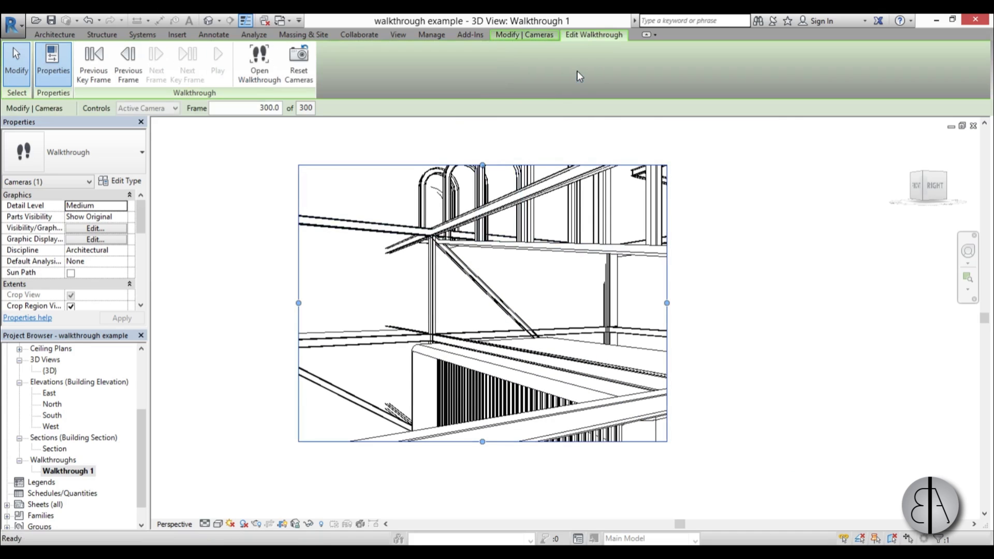
left_click(249, 112)
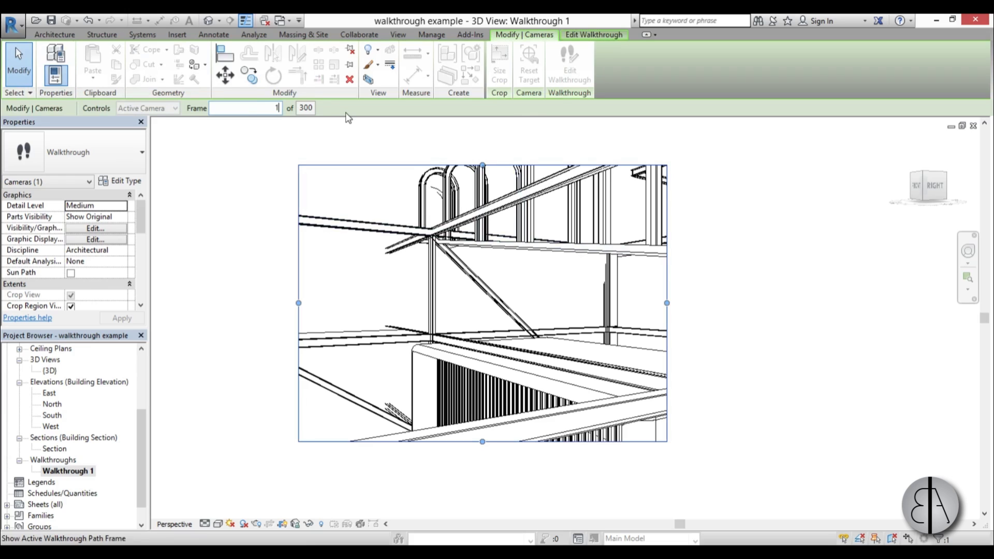
type("1")
key("Return")
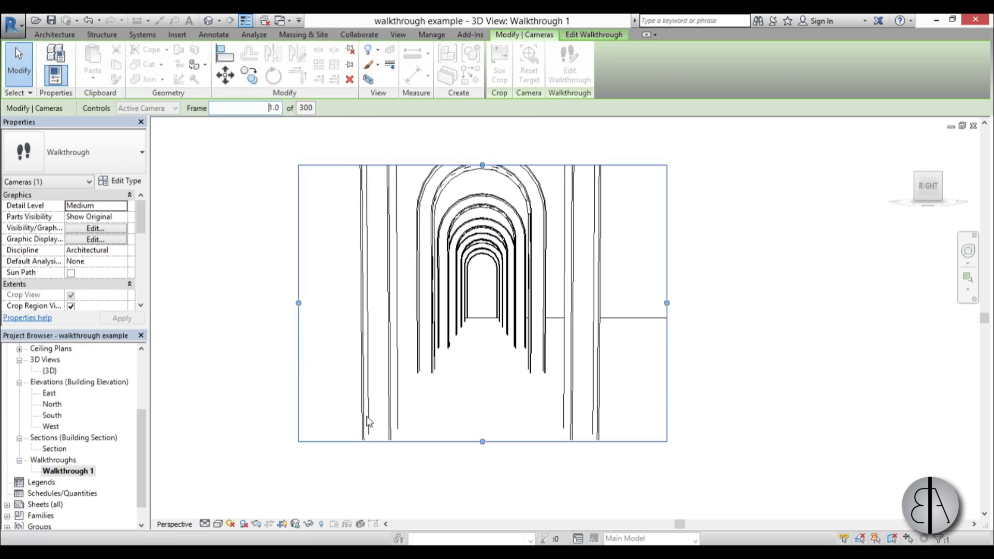
Turn off far clipping for the Walkthrough 1 camera view
middle_click_drag(453, 389, 456, 397)
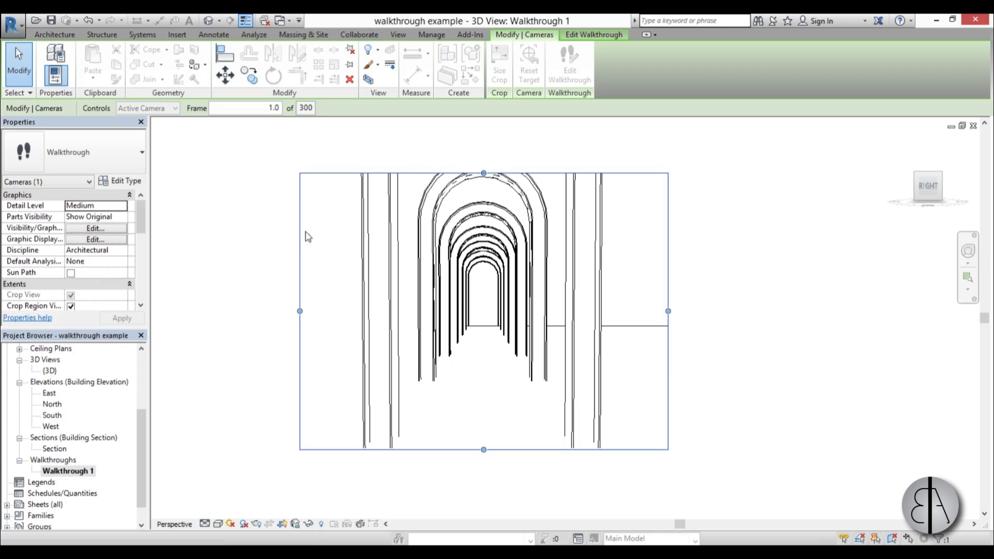
left_click_drag(143, 212, 143, 223)
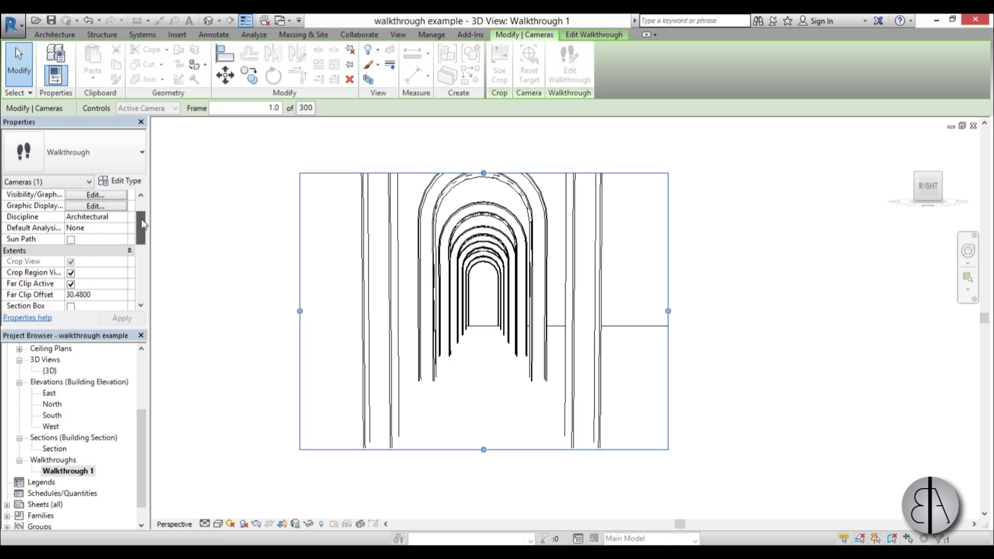
left_click(71, 285)
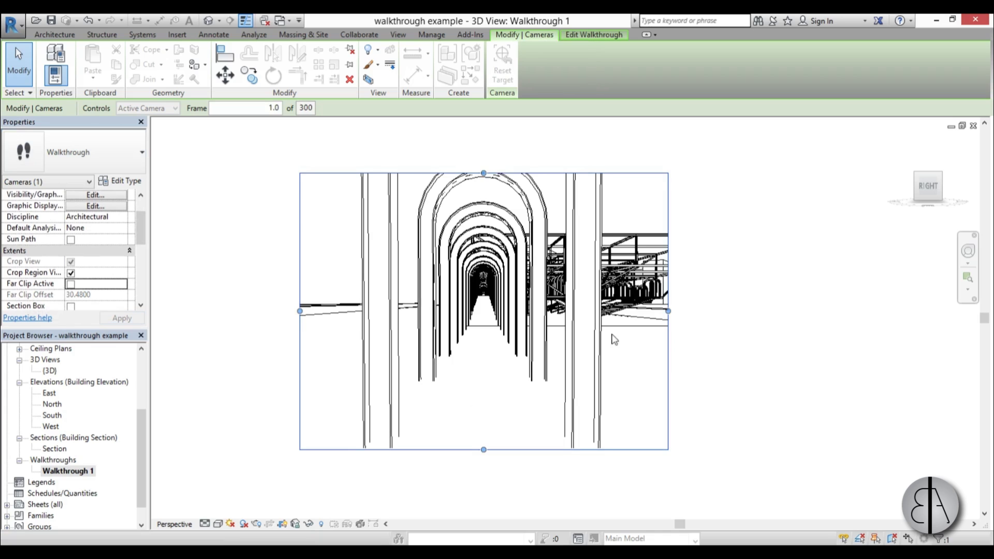
Reshape the walkthrough's crop region into a wide format by raising its bottom edge and slightly extending its top and right edges
left_click_drag(482, 448, 483, 376)
left_click_drag(484, 172, 483, 168)
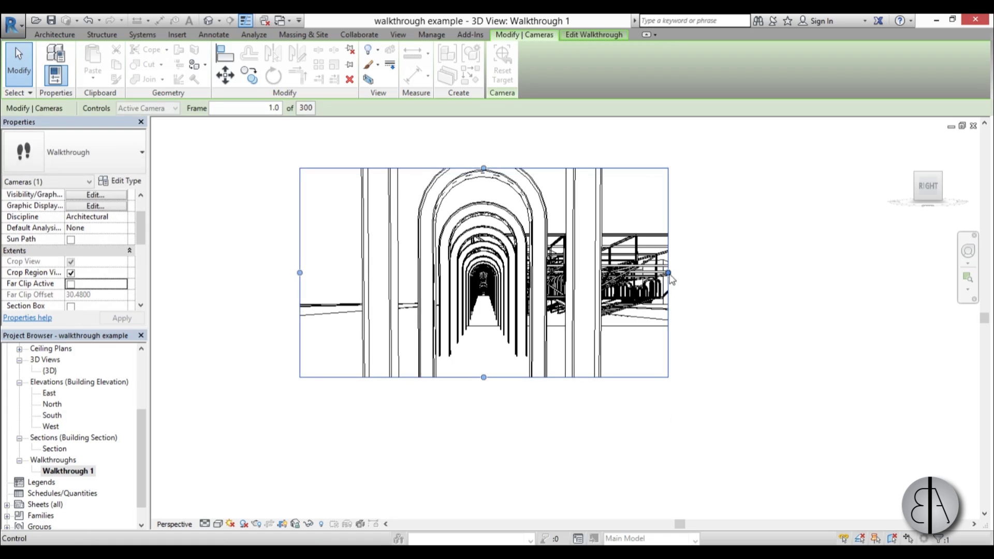
mouse_move(669, 273)
left_mouse_down()
mouse_move(699, 274)
mouse_move(673, 274)
left_mouse_up()
scroll(473, 245, "up", 4)
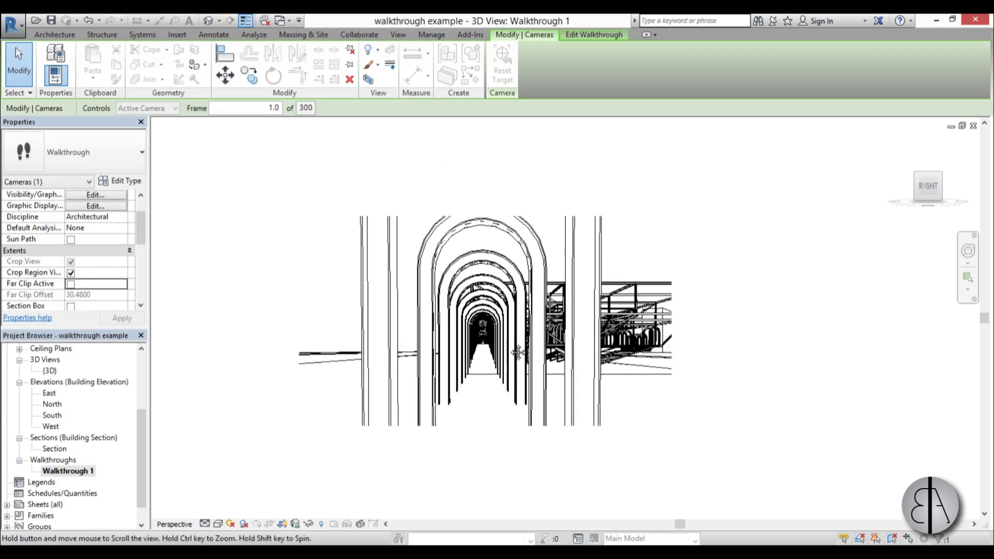
scroll(477, 335, "down", 3)
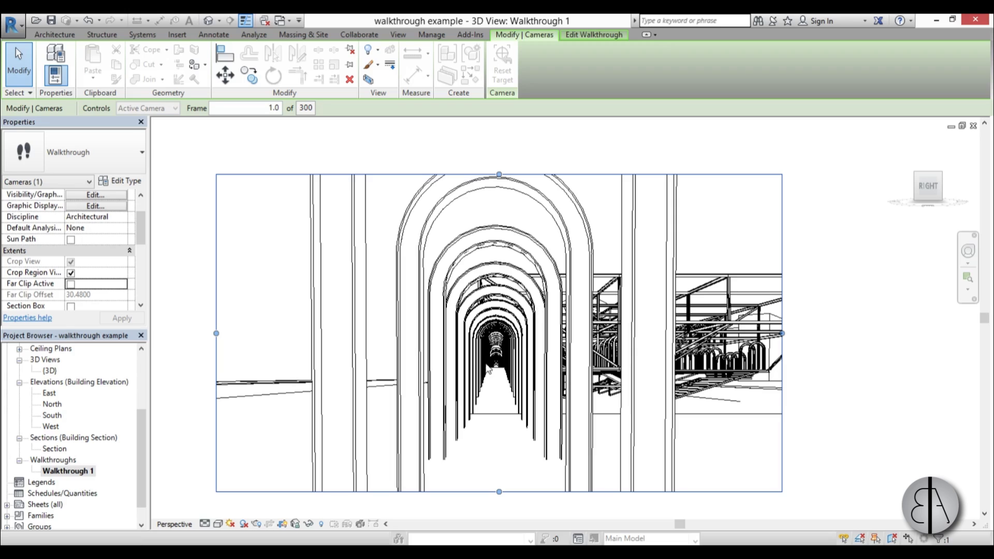
Preview the walkthrough's next frame and next key frame, and return to the first key frame
left_click(597, 34)
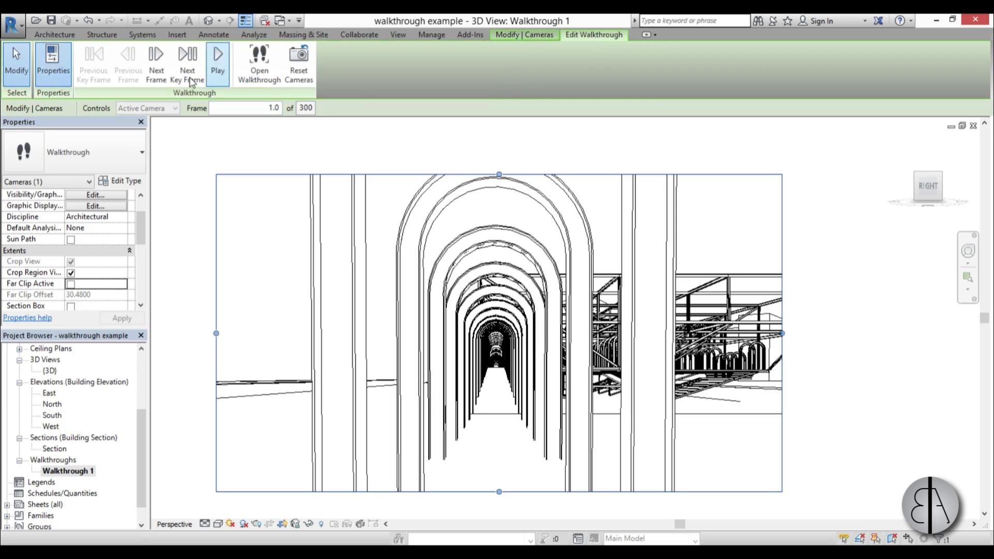
left_click(157, 81)
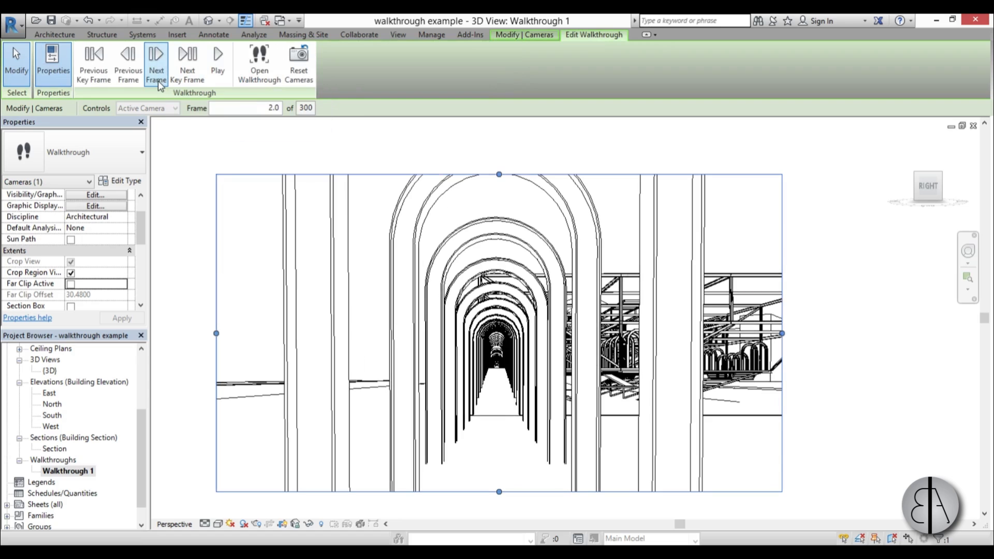
left_click(192, 79)
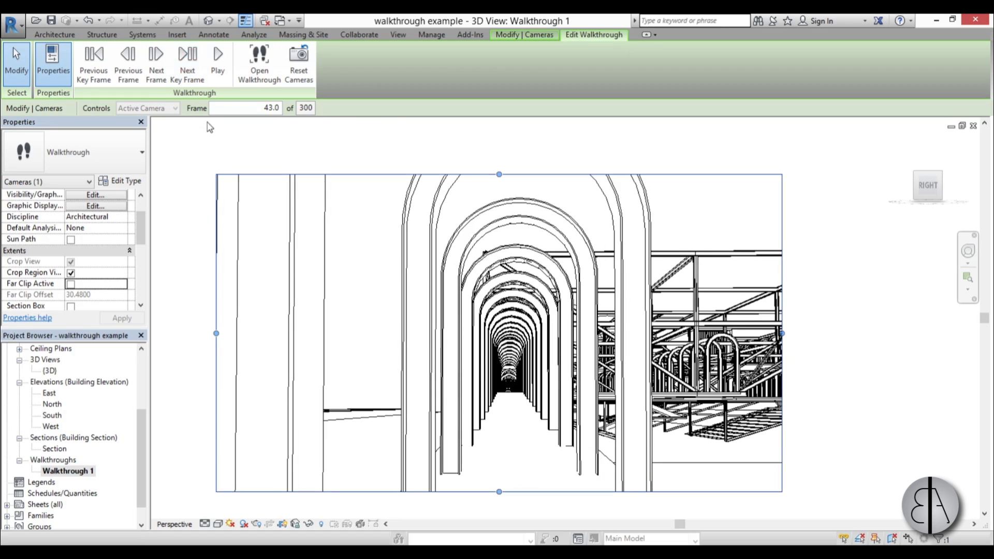
left_click(99, 76)
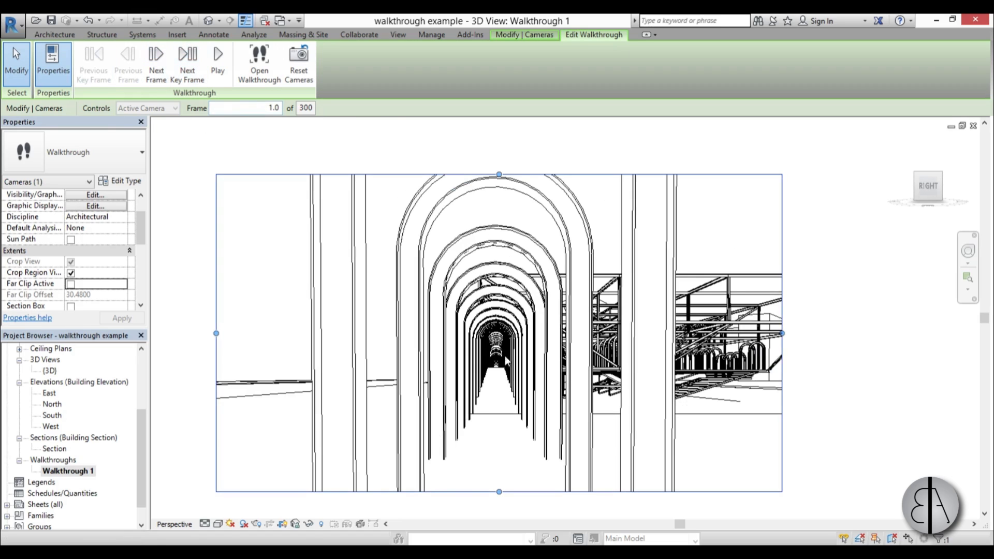
middle_click_drag(505, 358, 499, 347)
middle_click_drag(544, 371, 553, 394)
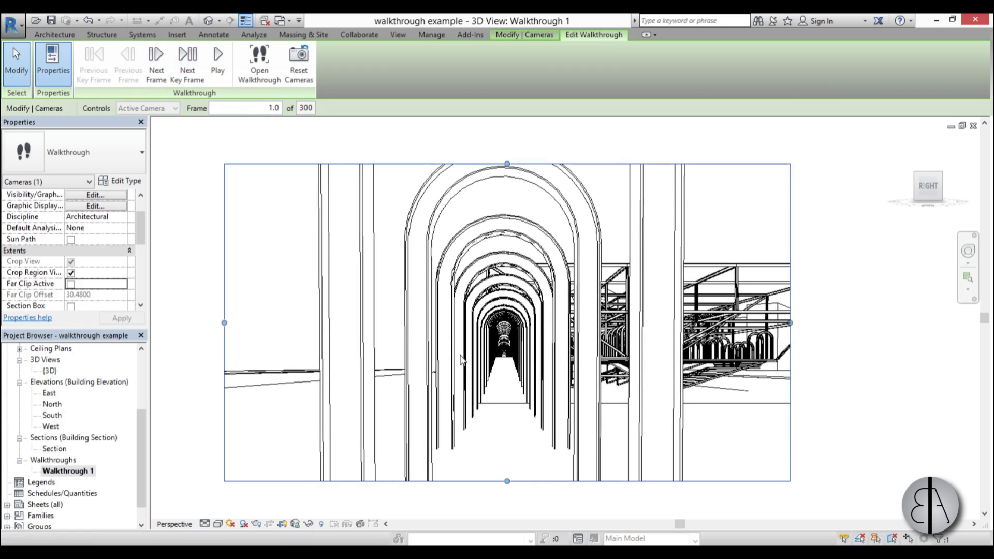
Quit editing the walkthrough and confirm leaving the edit mode
key("Escape")
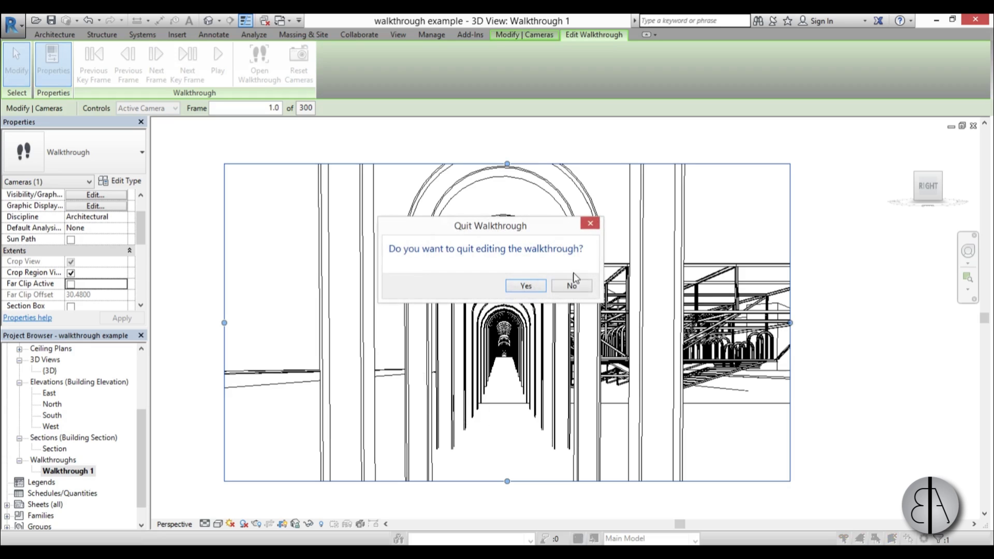
left_click(590, 224)
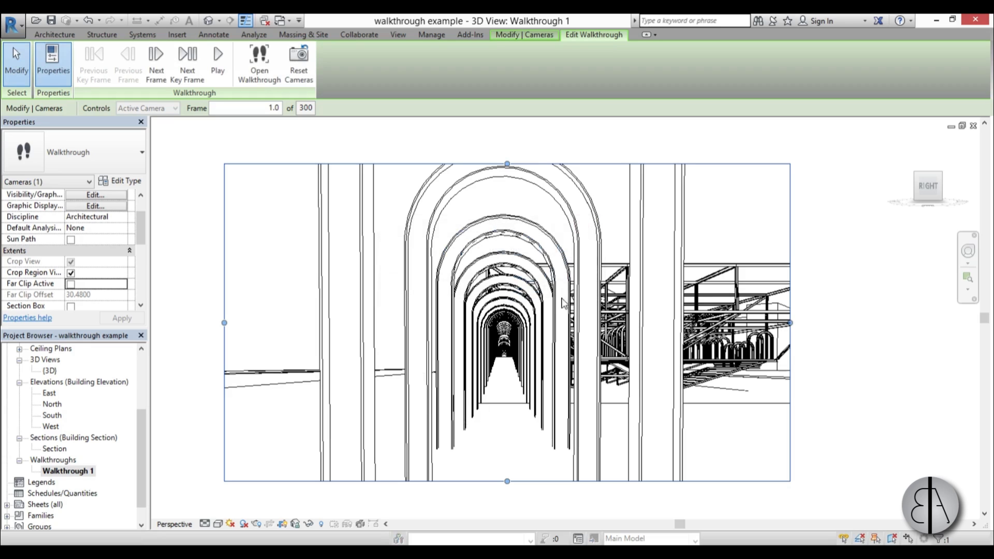
key("Escape")
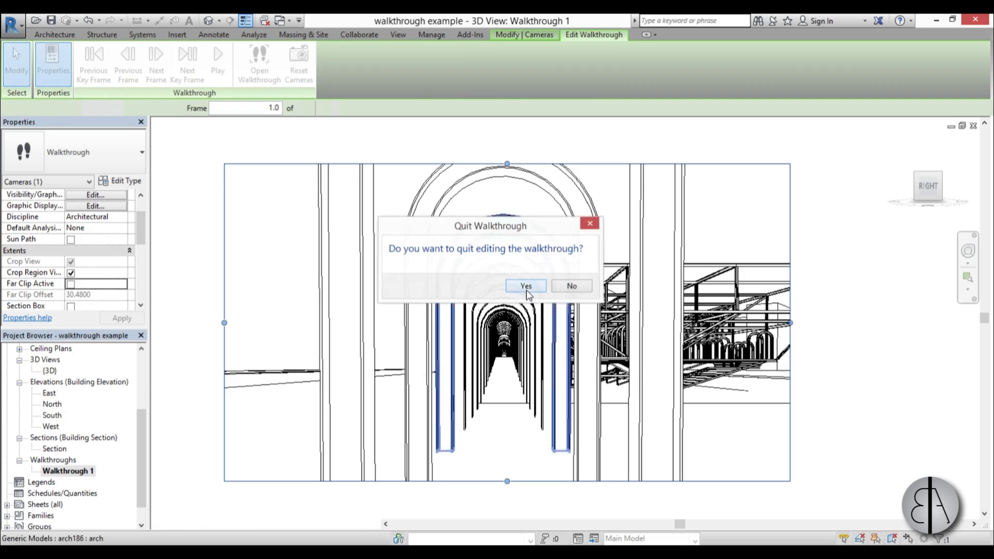
left_click(525, 284)
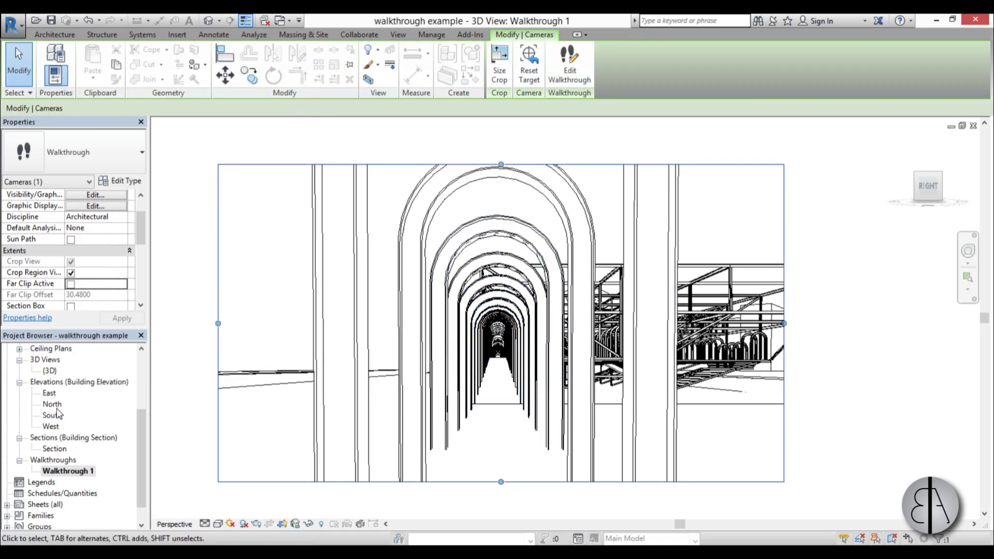
Open the Site floor plan and close the hidden windows
key("Escape")
left_click_drag(143, 448, 142, 402)
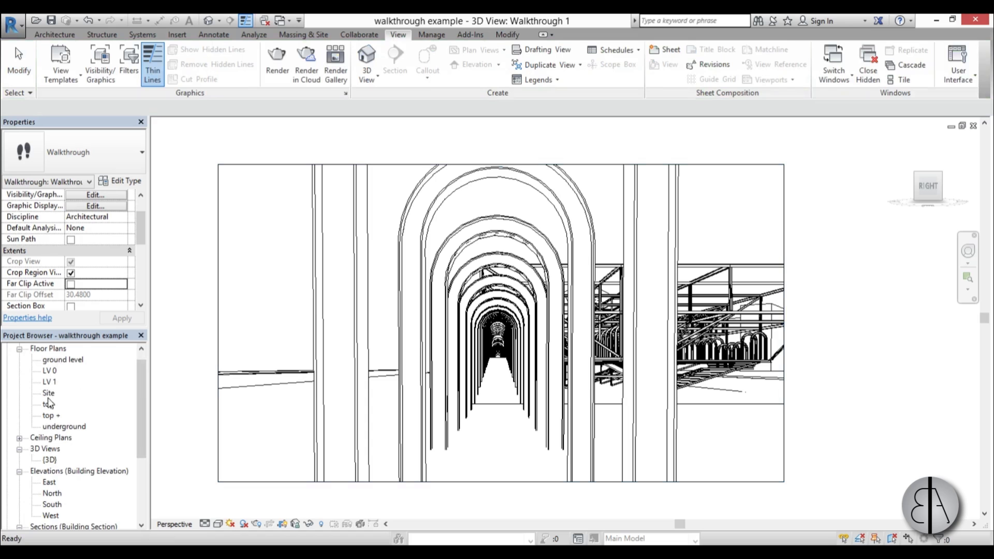
double_click(48, 394)
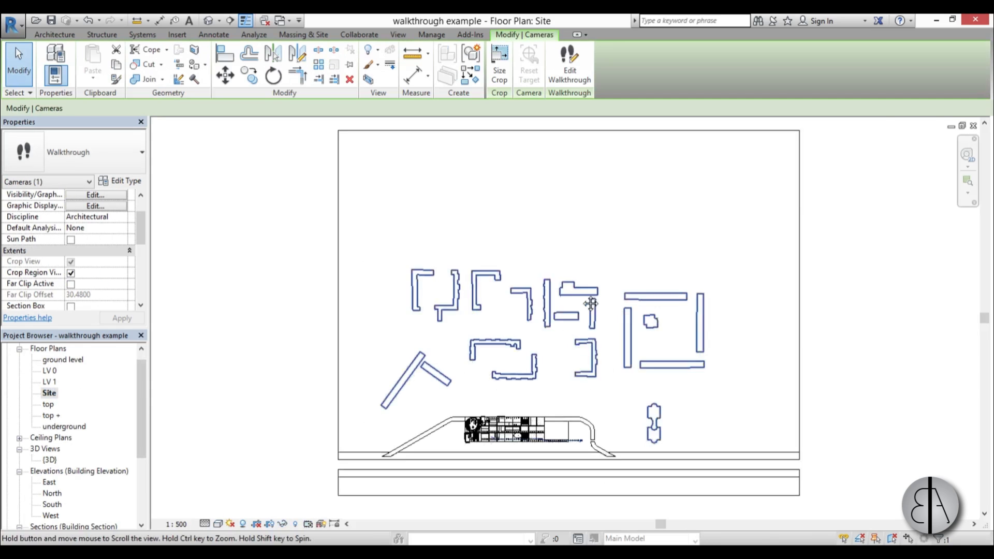
scroll(503, 337, "up", 6)
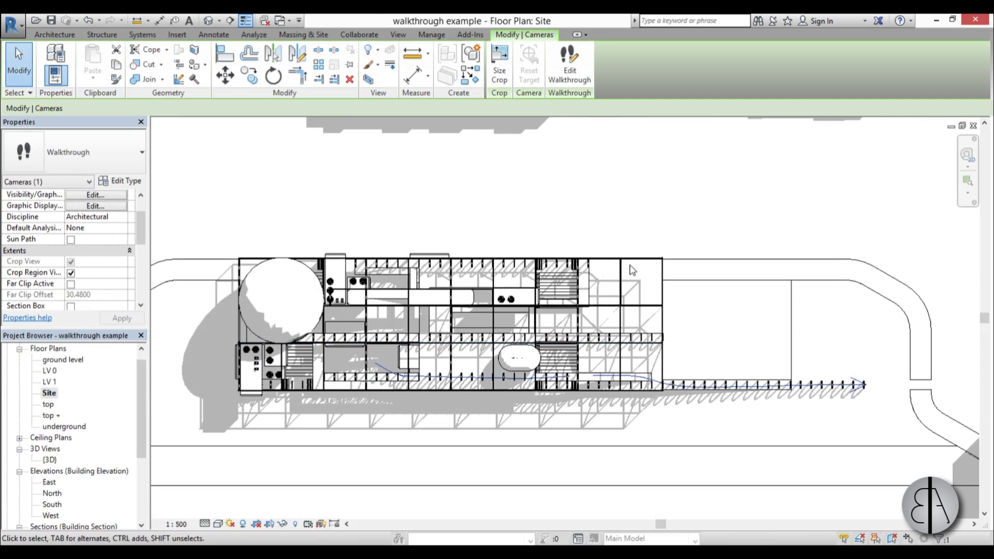
middle_click_drag(469, 384, 484, 375)
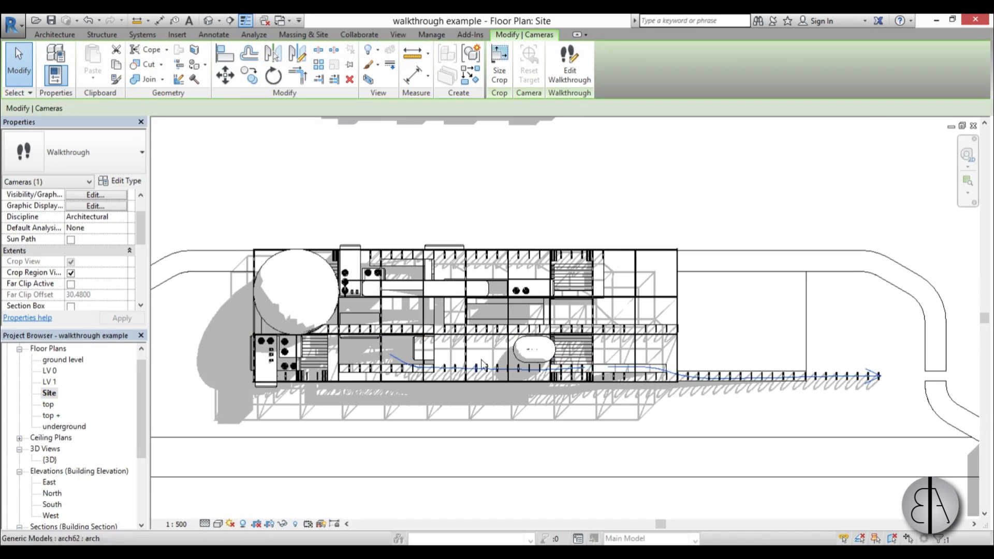
left_click(264, 22)
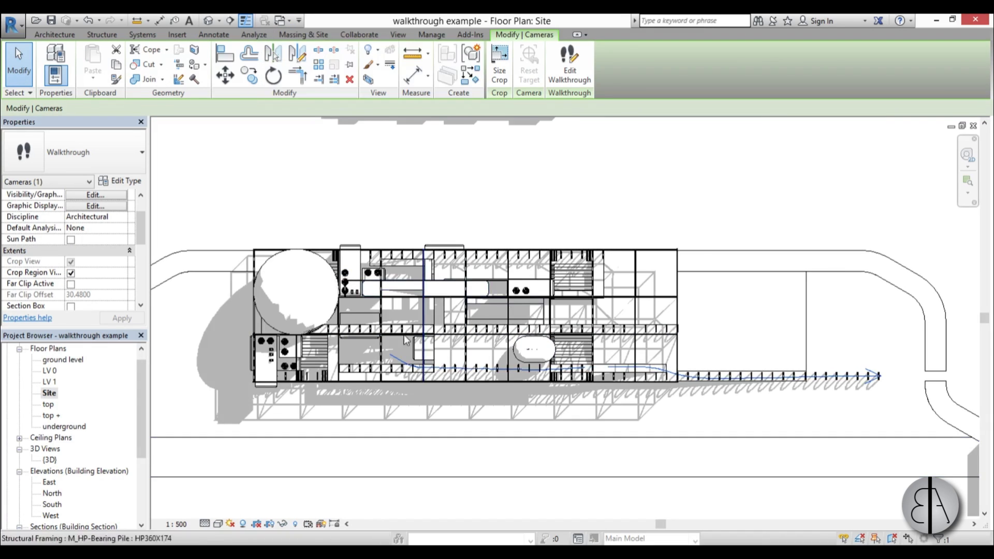
middle_click_drag(418, 410, 428, 381)
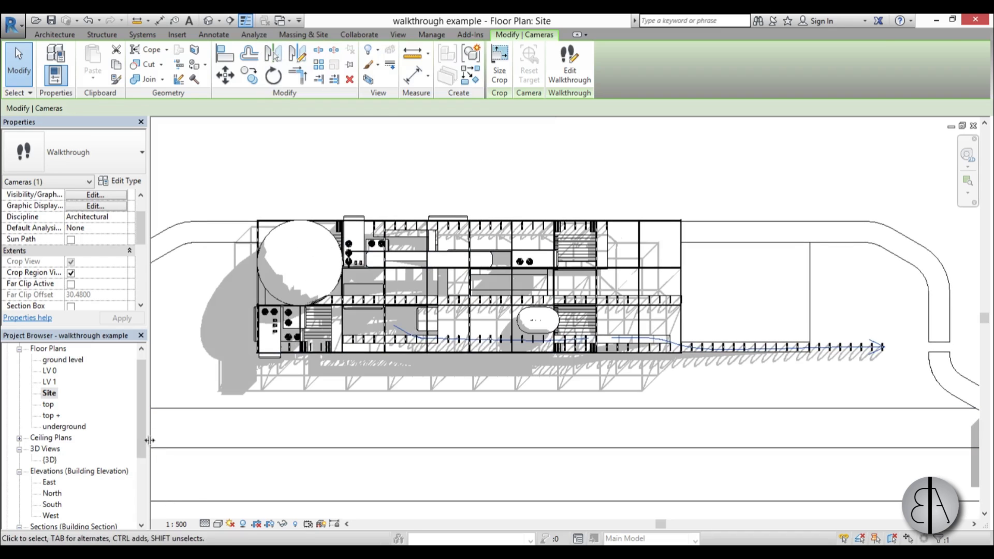
Open the Section and Walkthrough 1 views and tile them alongside the Site floor plan
left_click_drag(141, 440, 142, 482)
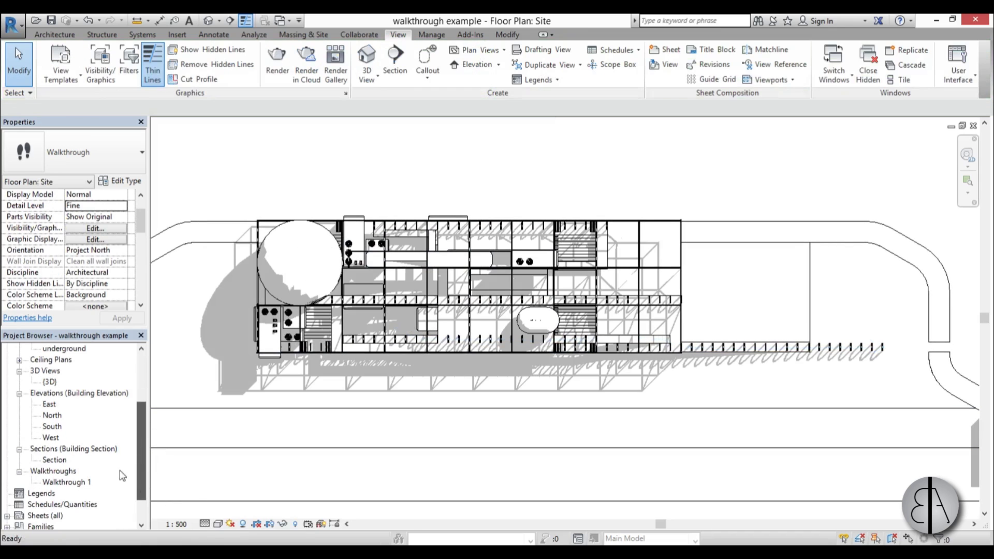
double_click(54, 460)
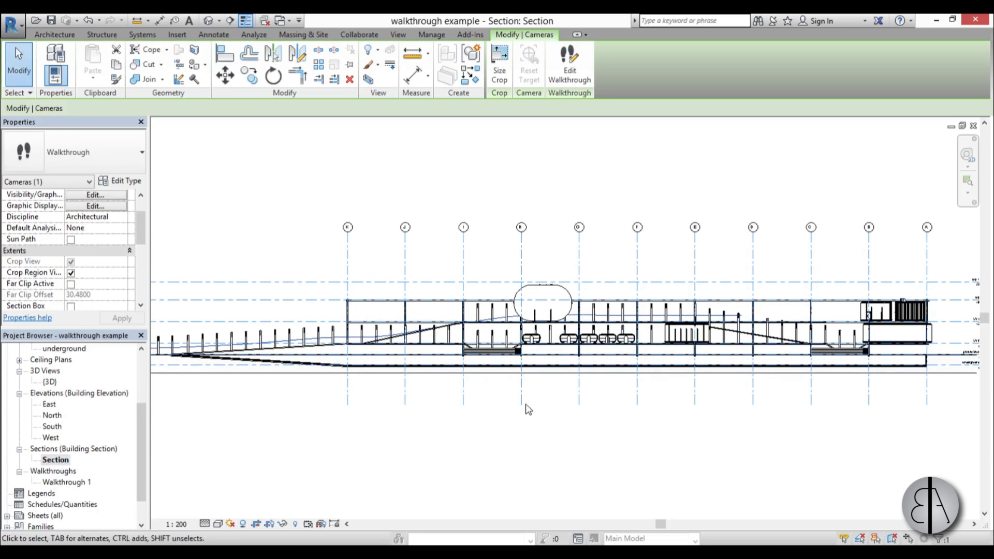
double_click(69, 485)
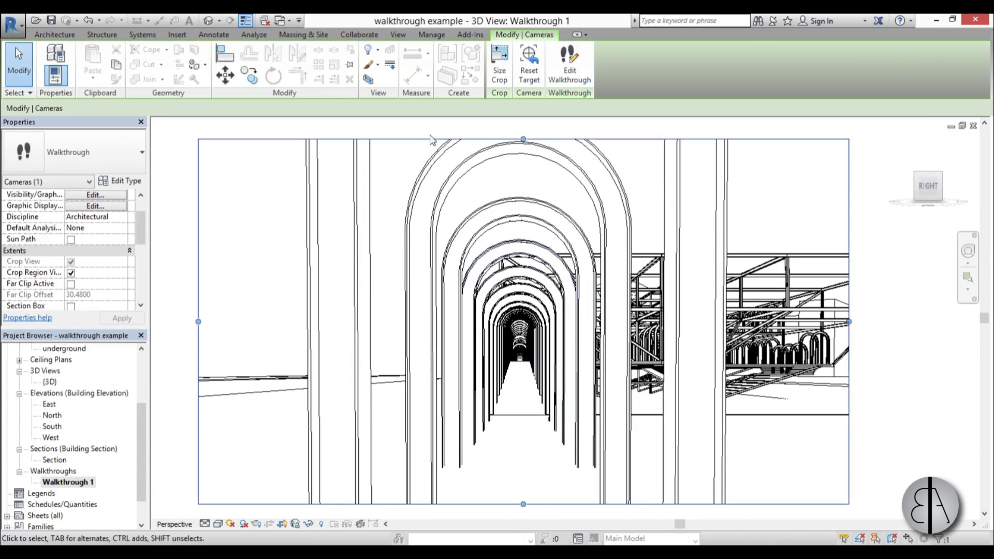
left_click(398, 35)
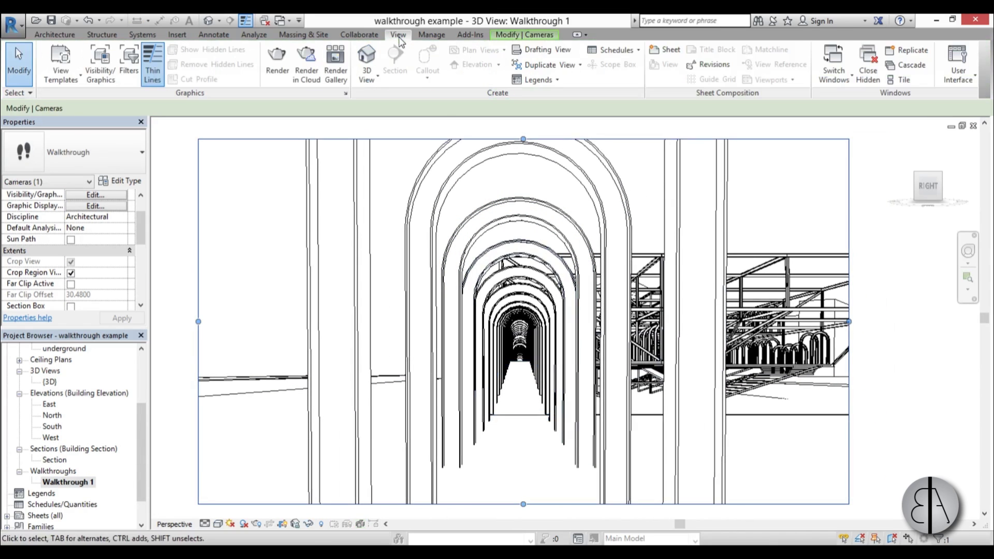
left_click(903, 81)
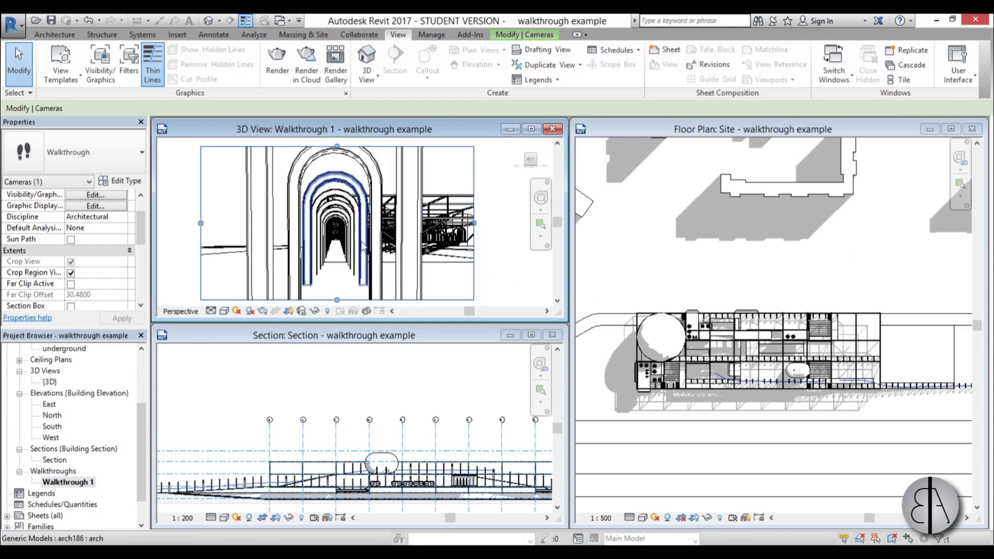
Make the Site floor plan the active view and start editing the walkthrough there
scroll(291, 194, "up", 1)
middle_click_drag(341, 234, 345, 225)
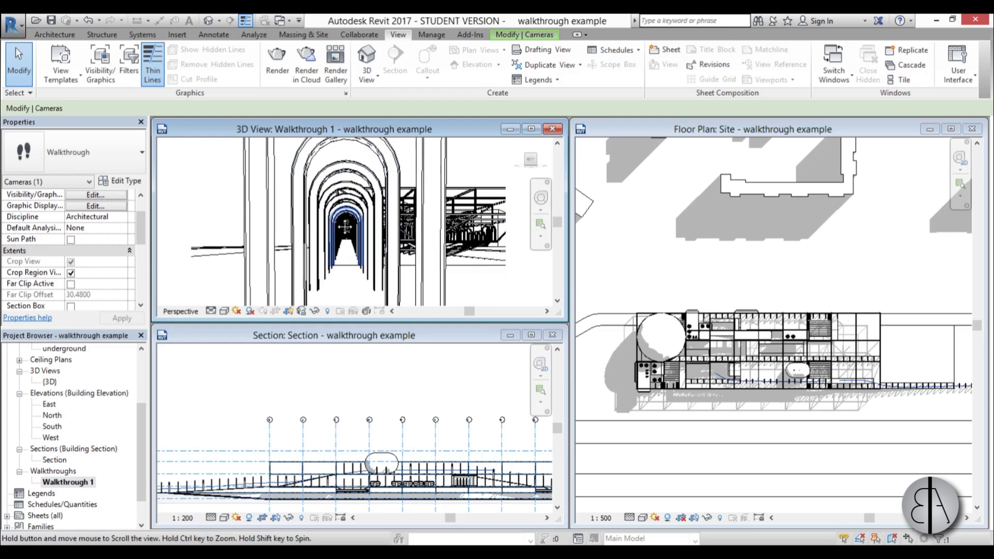
left_click(337, 461)
scroll(354, 465, "up", 3)
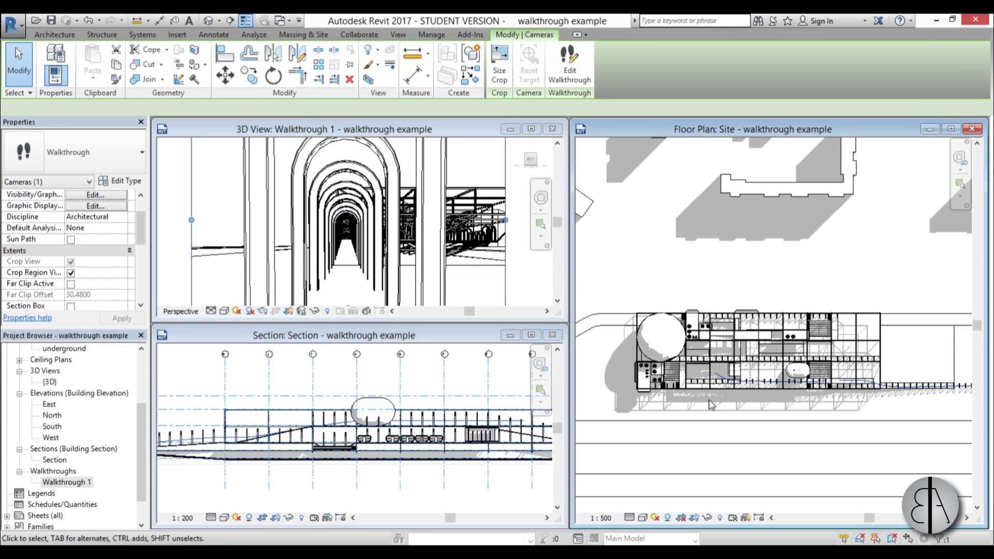
middle_click_drag(750, 412, 683, 408)
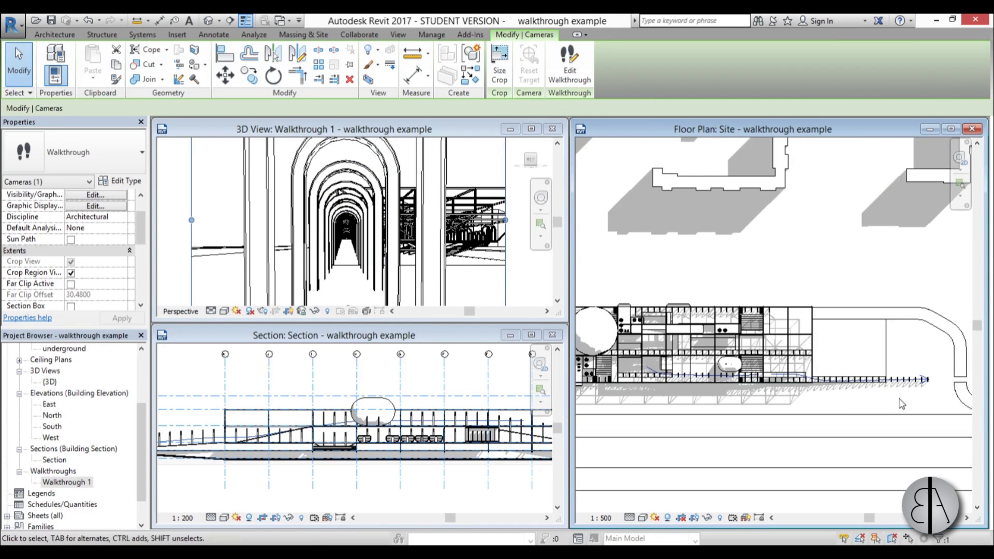
scroll(891, 400, "up", 2)
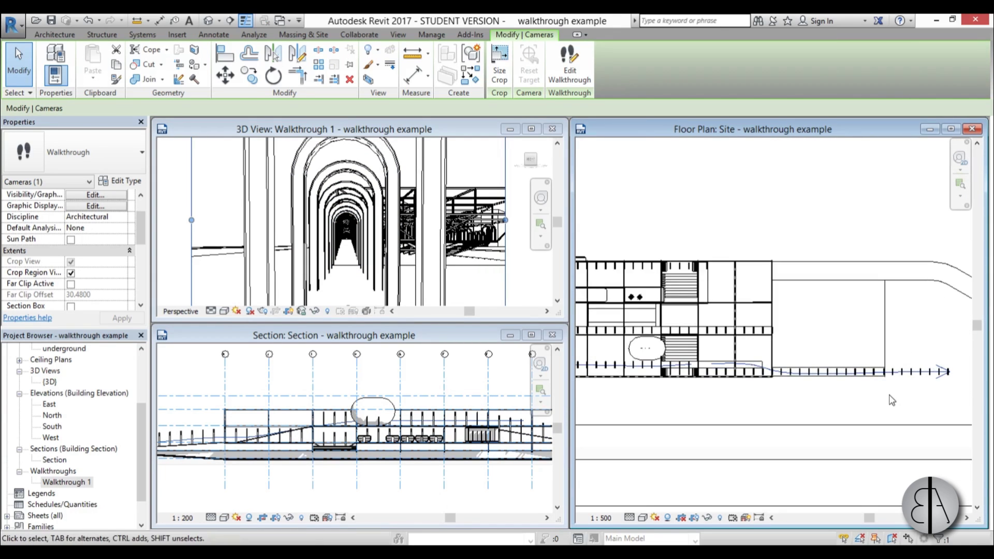
left_click(566, 82)
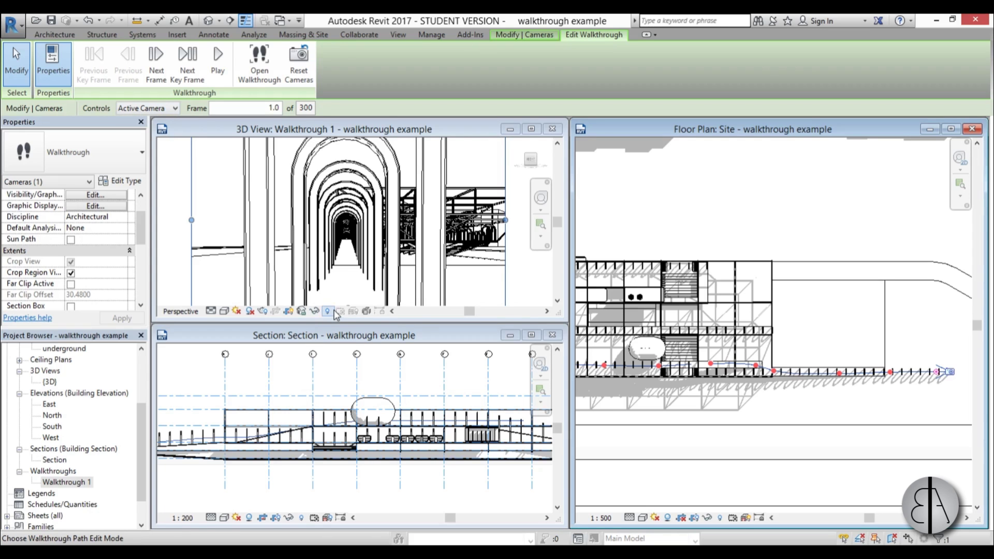
Adjust the camera's target point at frame 1 in the Site plan, keeping it aimed along the row of arches
scroll(958, 395, "up", 6)
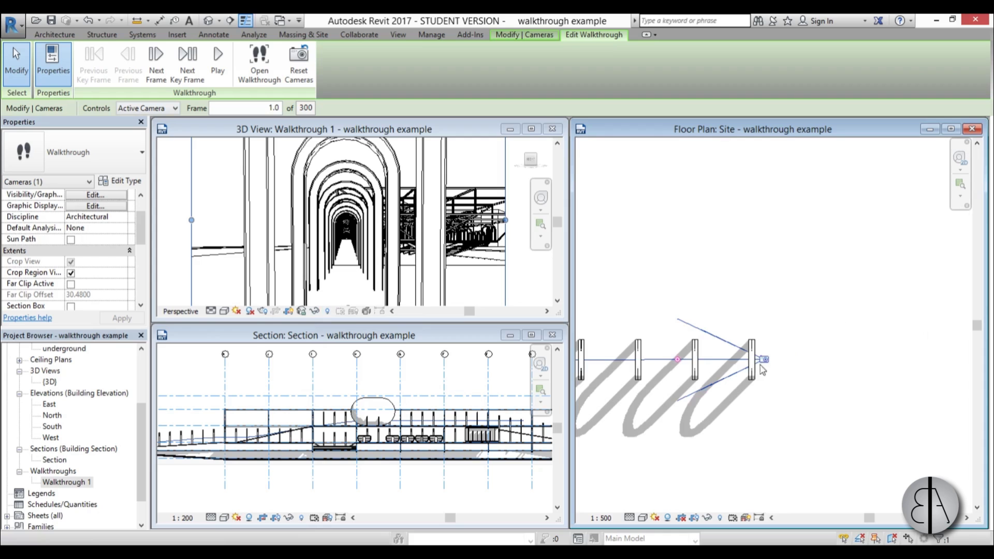
scroll(906, 378, "down", 3)
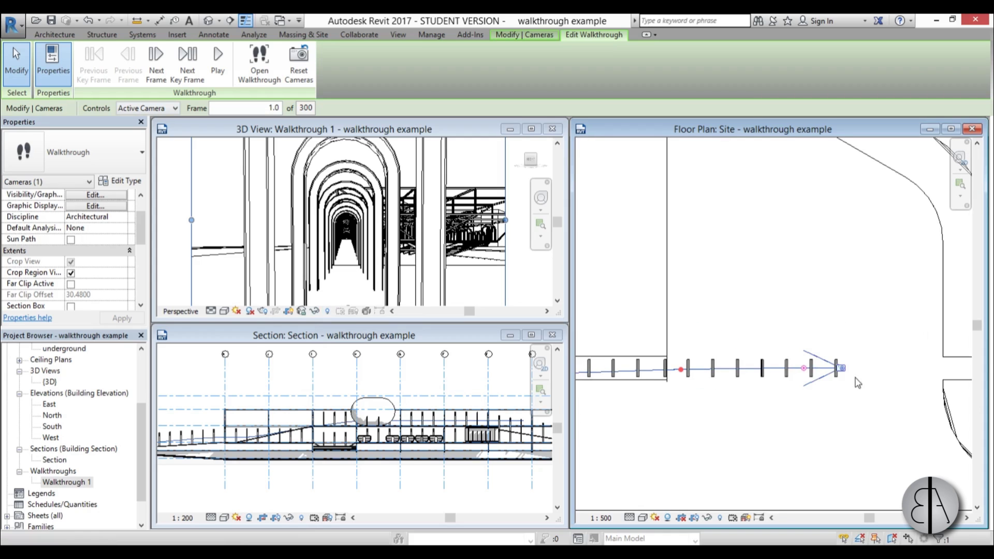
left_click_drag(803, 368, 782, 369)
scroll(834, 371, "down", 2)
scroll(810, 361, "up", 3)
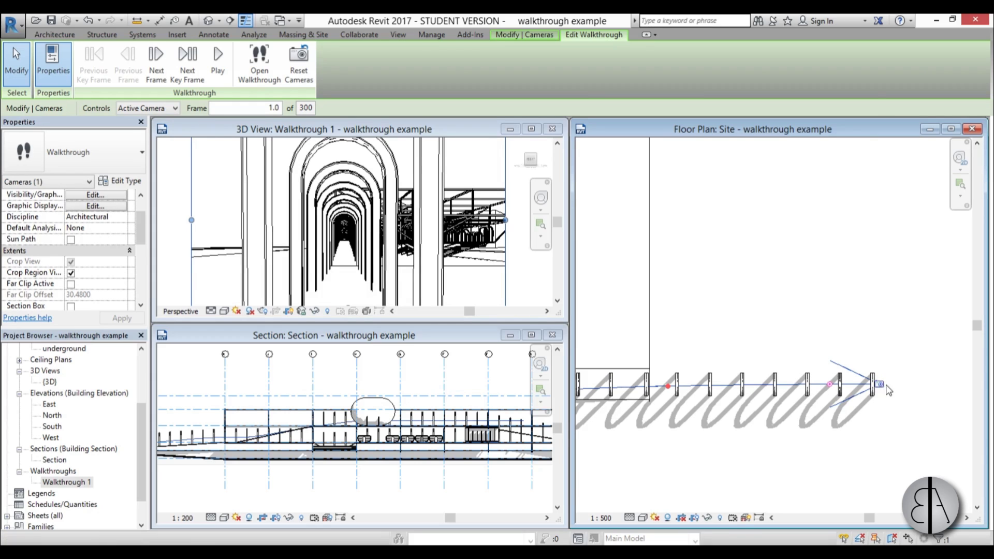
left_click_drag(882, 383, 883, 384)
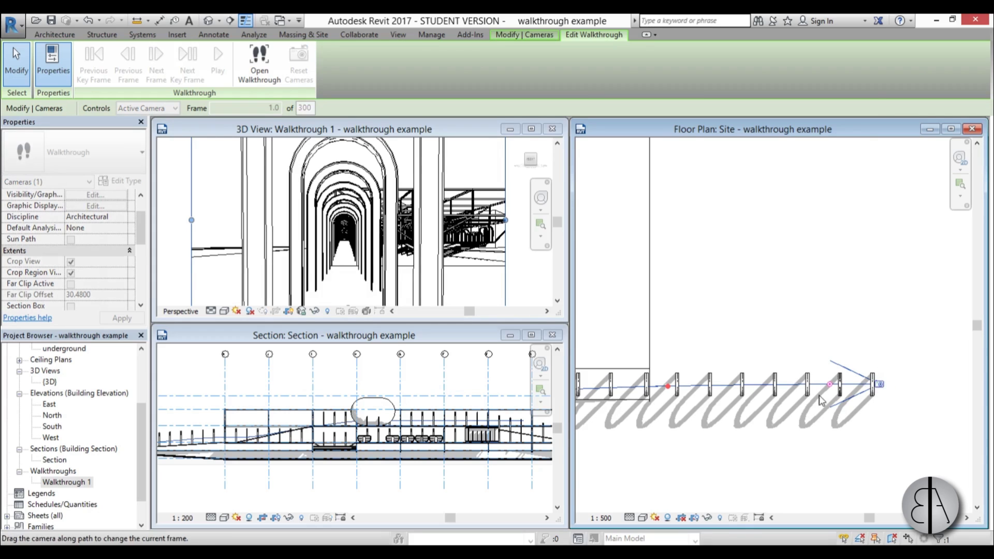
Move the active camera along the walkthrough path in the Site plan to about frame 11.3, near the second arch
left_click_drag(818, 395, 832, 385)
left_click_drag(859, 423, 828, 414)
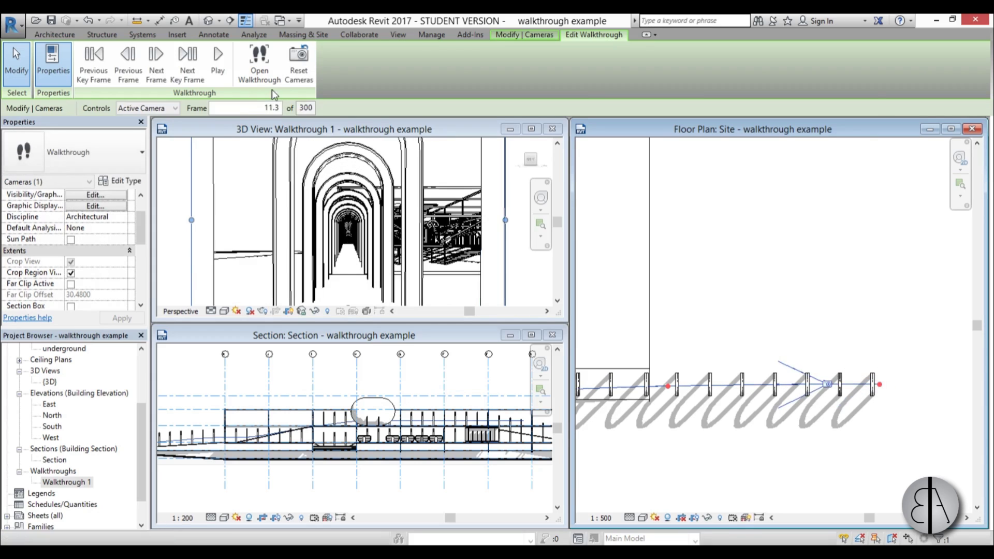
Switch the walkthrough controls to Path and shift the starting key frame slightly outward beyond the first arch in the Site plan
left_click(162, 113)
left_click(148, 128)
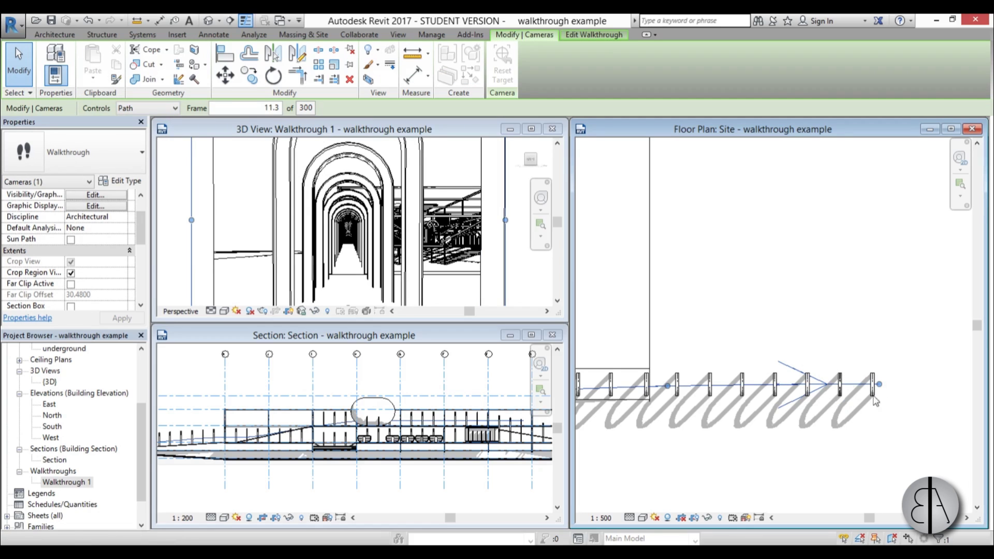
mouse_move(878, 384)
left_mouse_down()
mouse_move(882, 418)
mouse_move(886, 386)
left_mouse_up()
scroll(884, 414, "up", 5)
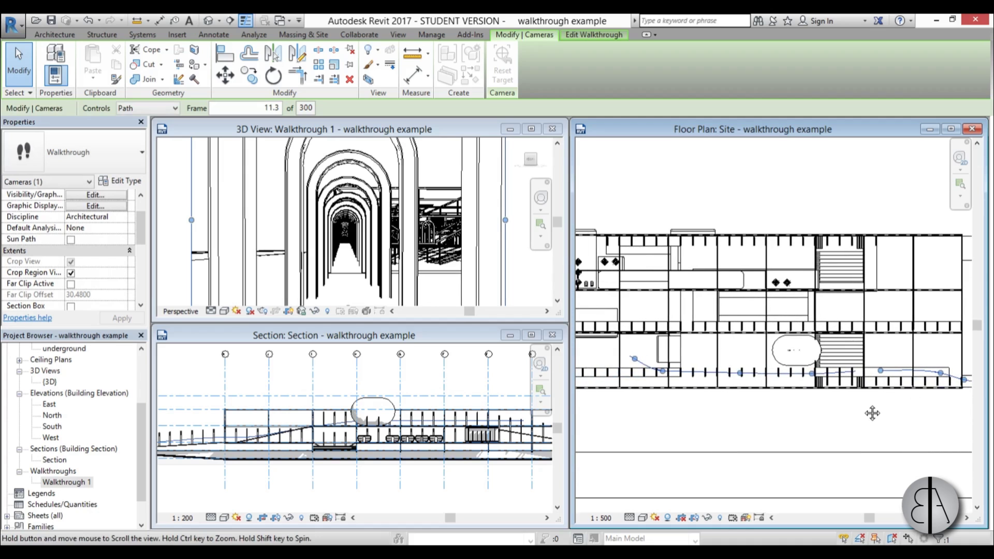
middle_click_drag(872, 413, 672, 414)
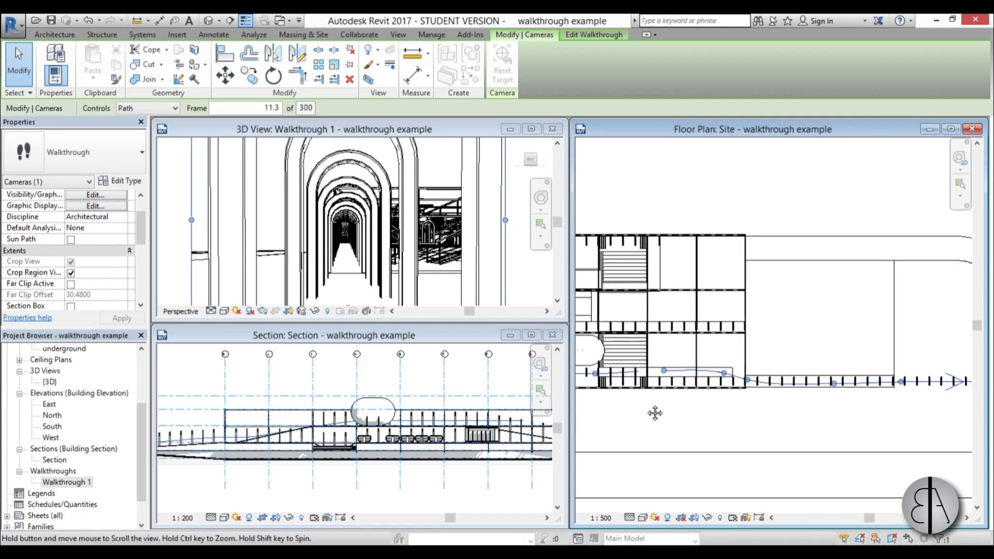
In the Section view, raise the key frame near the upper end of the ascending ramp so the path clears the ramp
left_click(176, 475)
middle_click_drag(295, 468, 382, 465)
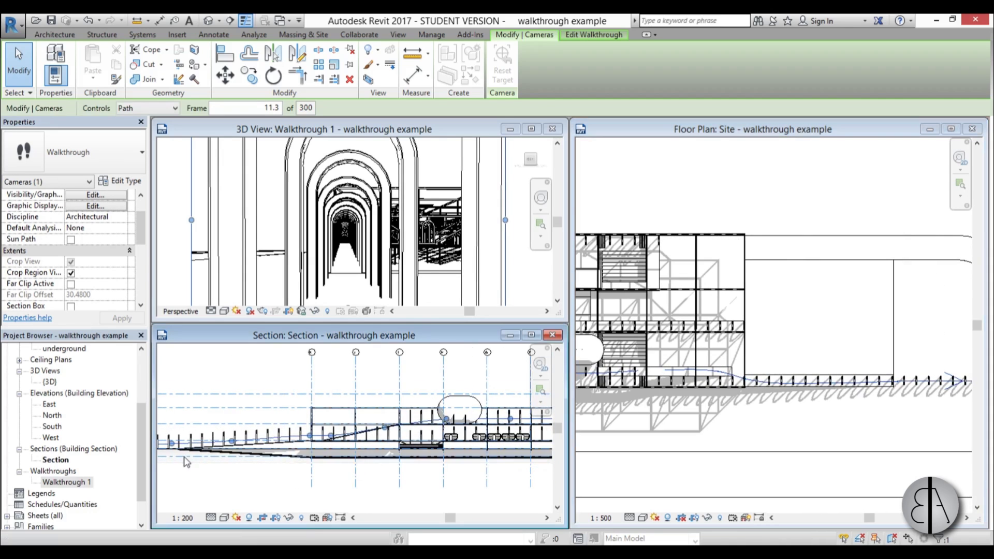
scroll(185, 462, "up", 6)
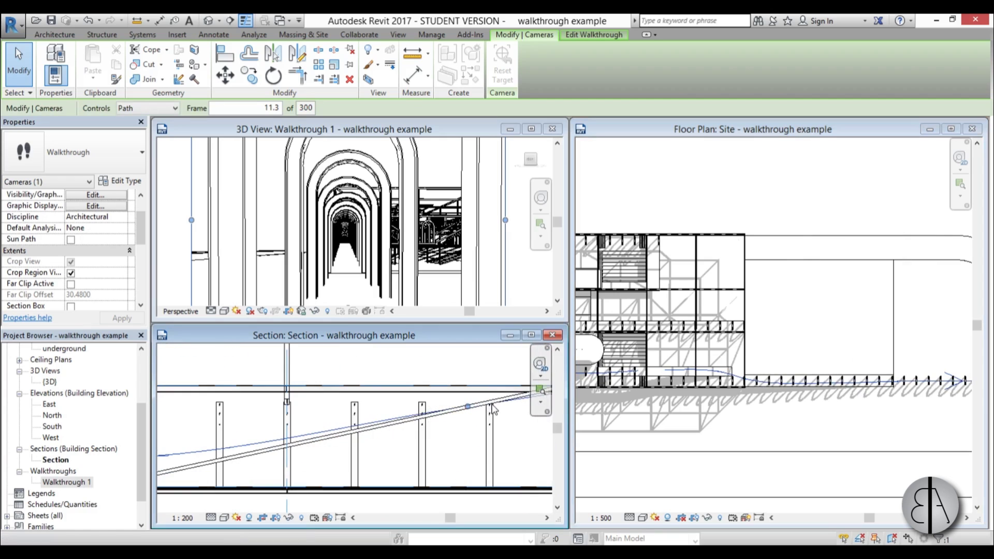
scroll(446, 455, "down", 2)
middle_click_drag(446, 455, 369, 491)
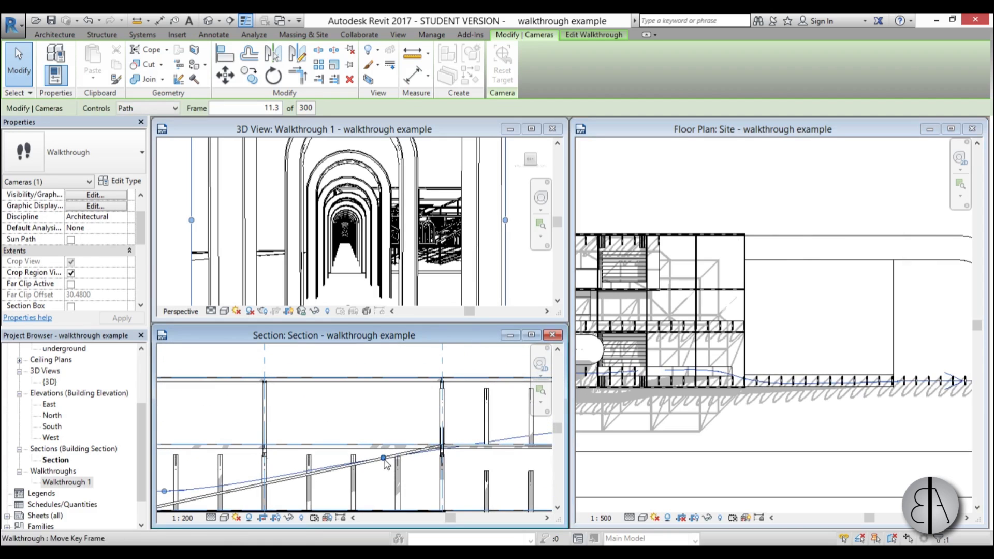
left_click_drag(383, 458, 380, 443)
Adjust the height of the walkthrough key frame near the start of the descending ramp in the Section view
middle_click_drag(388, 470, 160, 388)
middle_click_drag(334, 362, 265, 424)
scroll(265, 423, "down", 1)
scroll(311, 423, "down", 1)
middle_click_drag(442, 441, 231, 434)
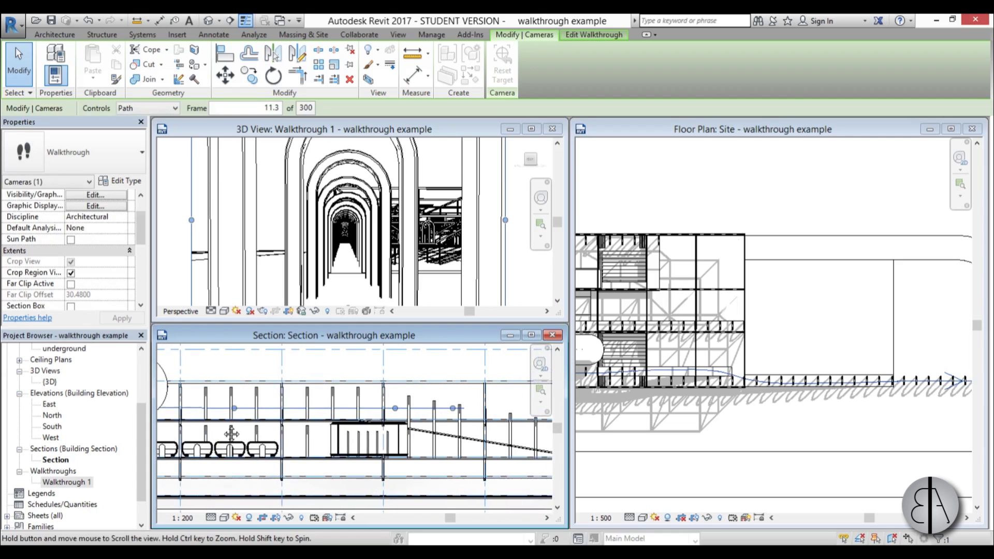
scroll(446, 419, "up", 3)
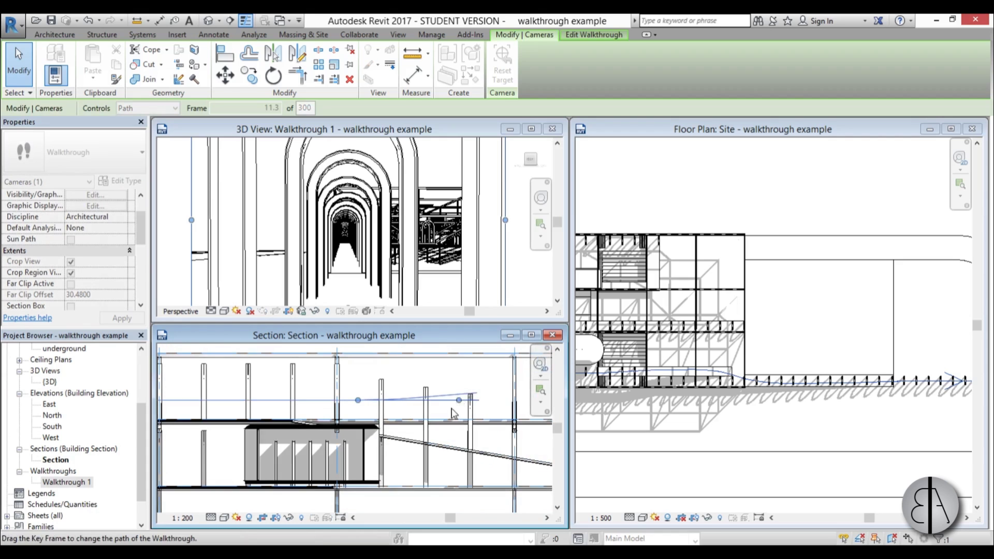
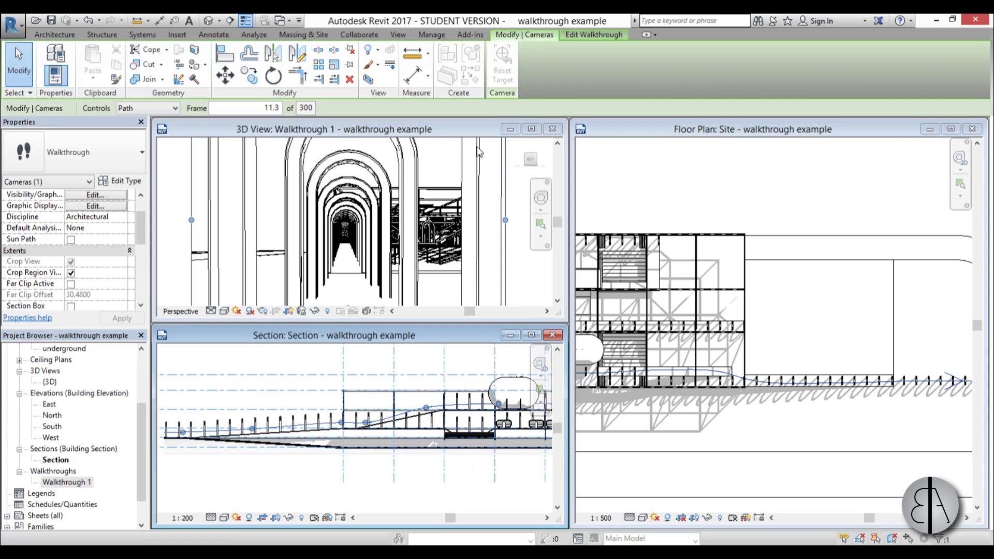
Advance the walkthrough to the key frame at frame 44.1 and locate its camera in the Site plan
left_click(579, 36)
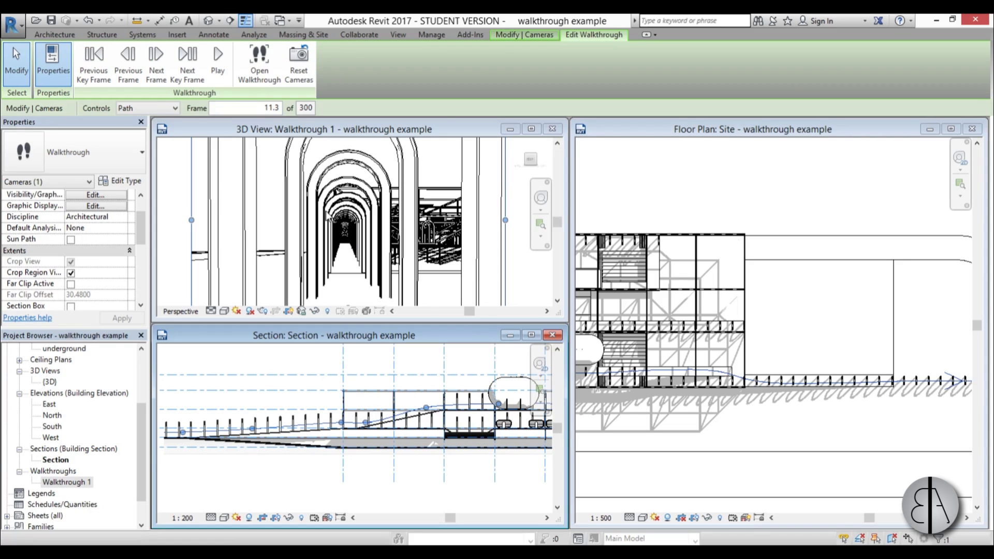
left_click(183, 81)
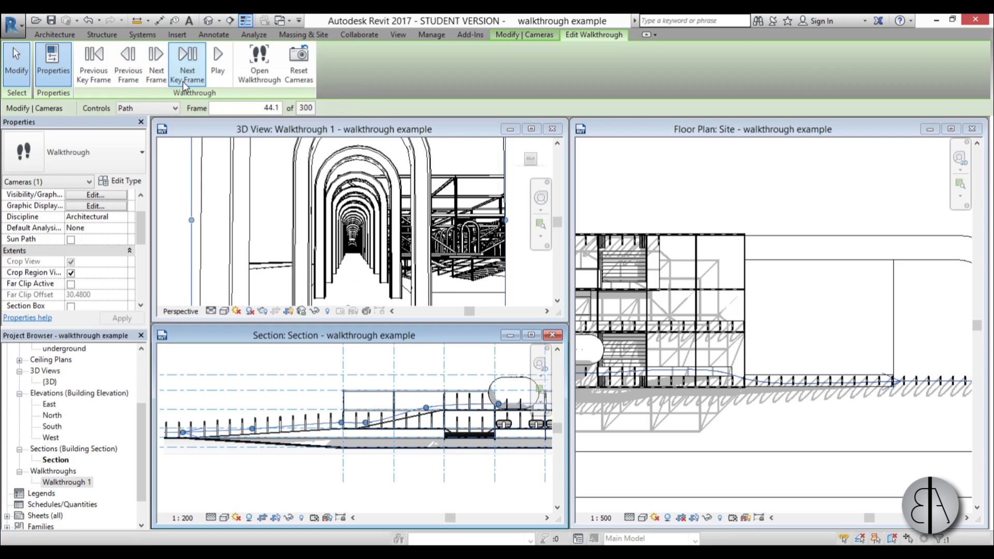
scroll(659, 417, "up", 5)
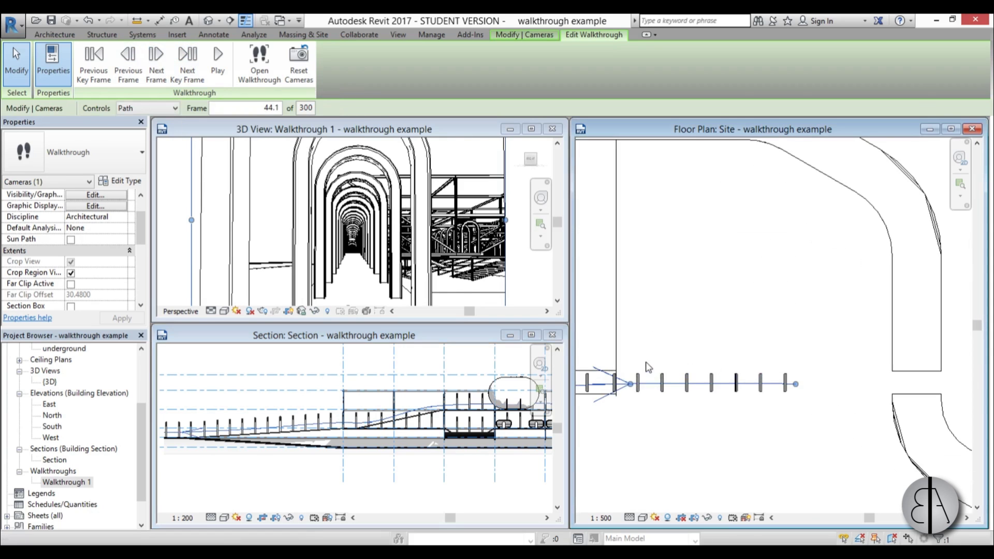
scroll(777, 428, "up", 1)
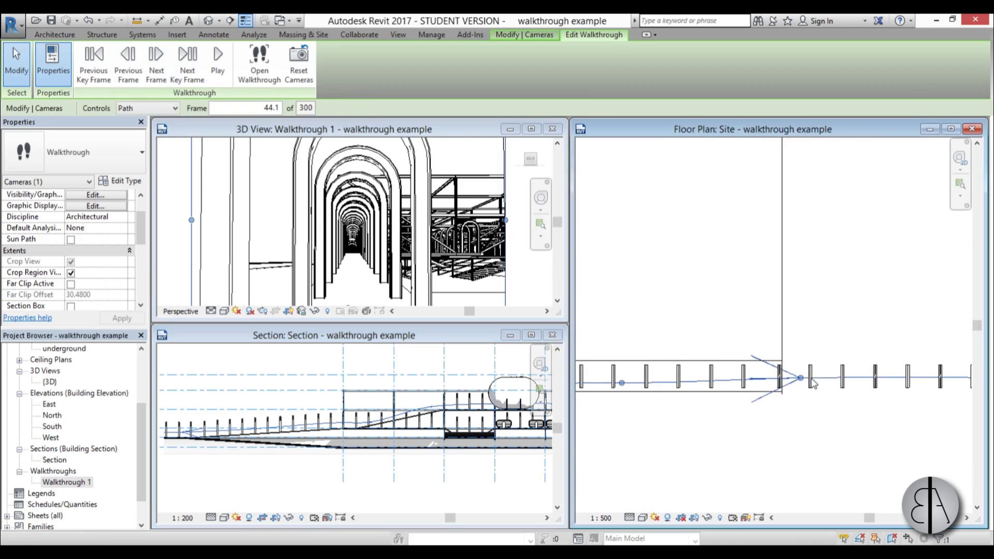
left_click(128, 109)
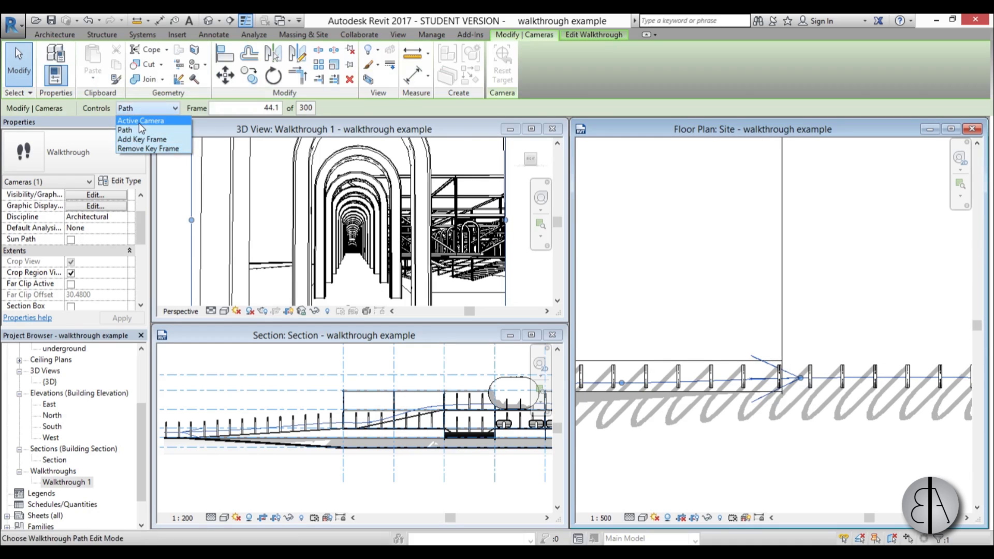
left_click(148, 149)
middle_click_drag(771, 426, 816, 424)
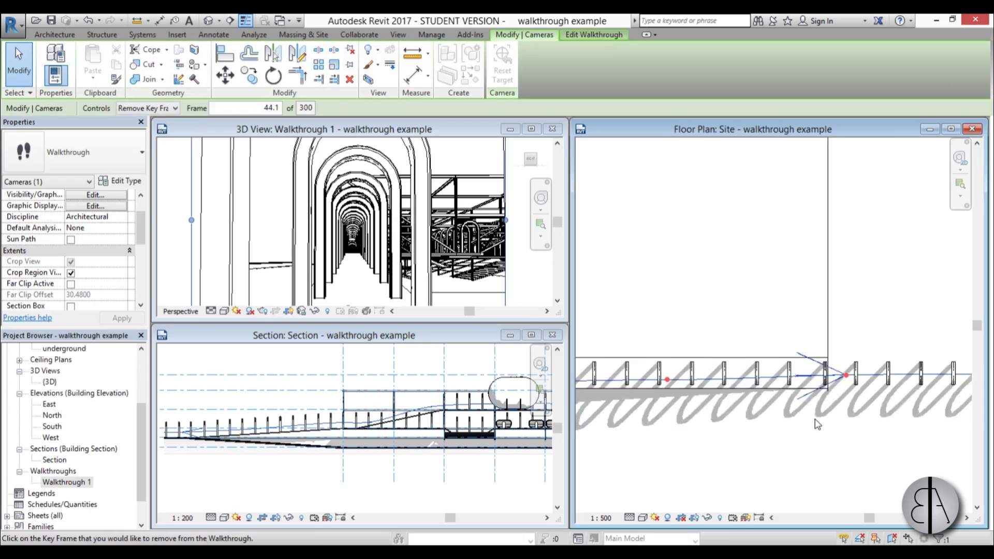
scroll(816, 425, "down", 1)
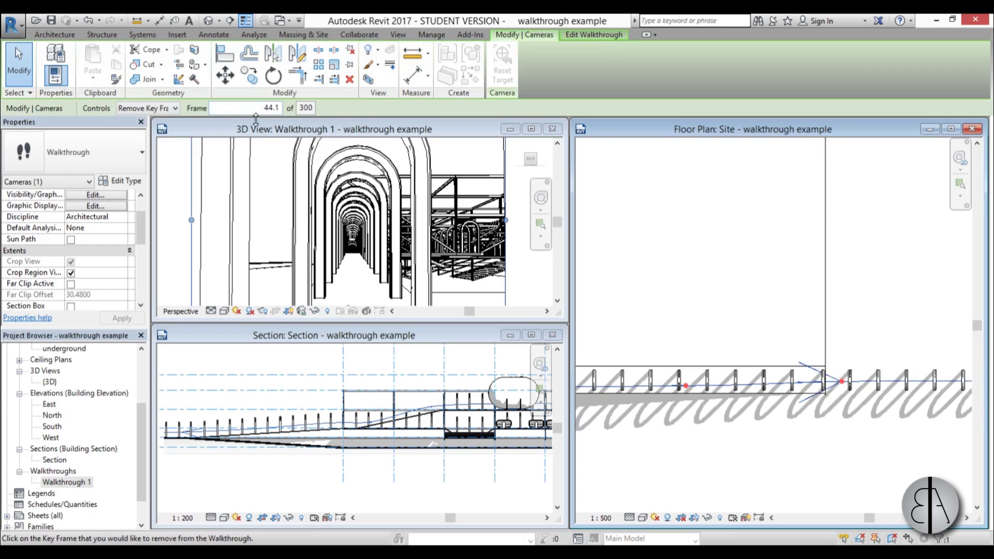
left_click(596, 35)
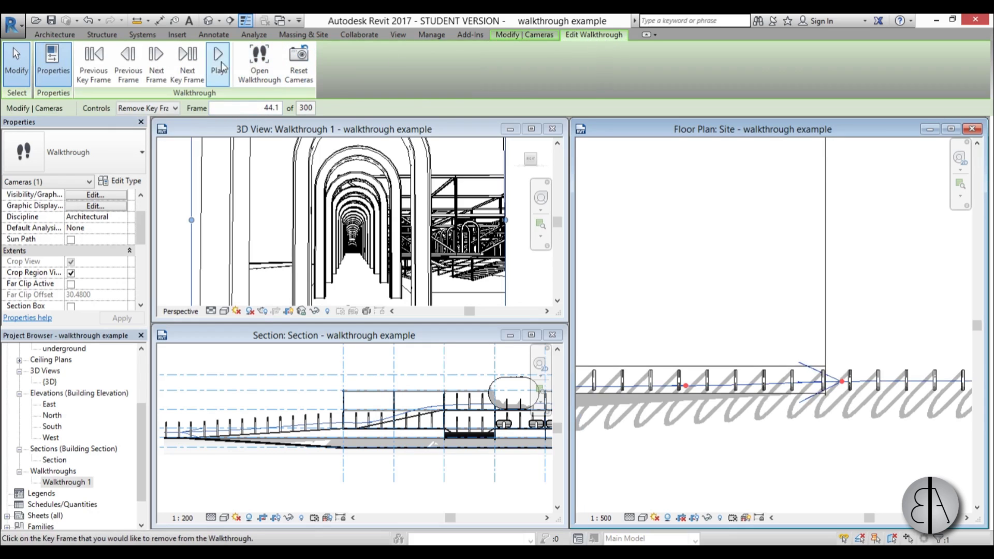
left_click(187, 70)
left_click(85, 75)
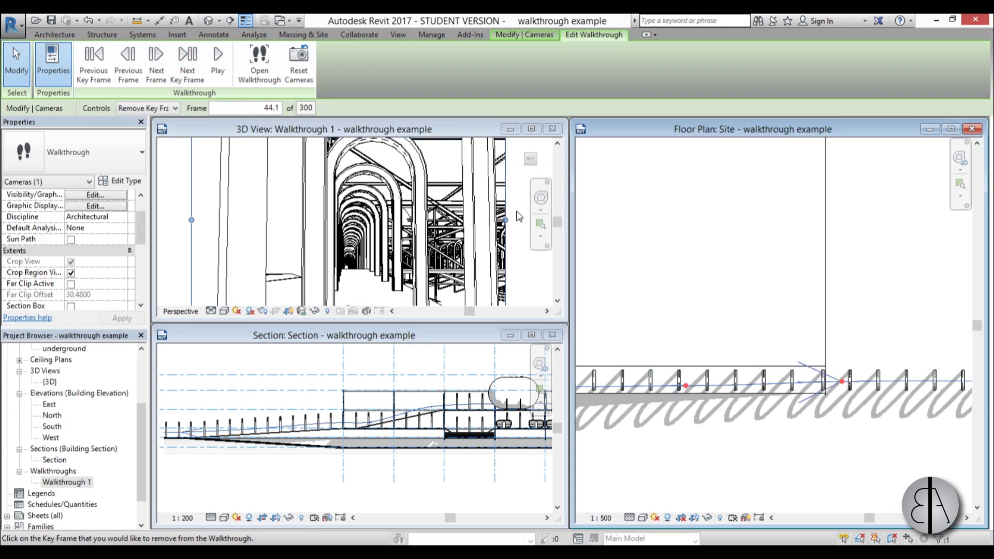
Switch the walkthrough controls to Active Camera and swing the frame 44.1 camera target toward the building in the Site plan
left_click(150, 108)
left_click(144, 117)
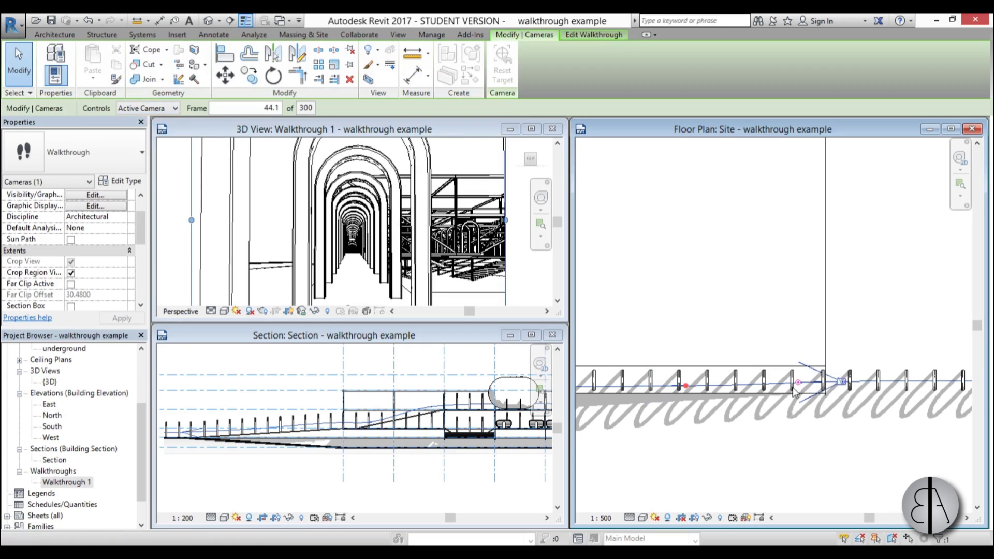
left_click_drag(841, 381, 788, 373)
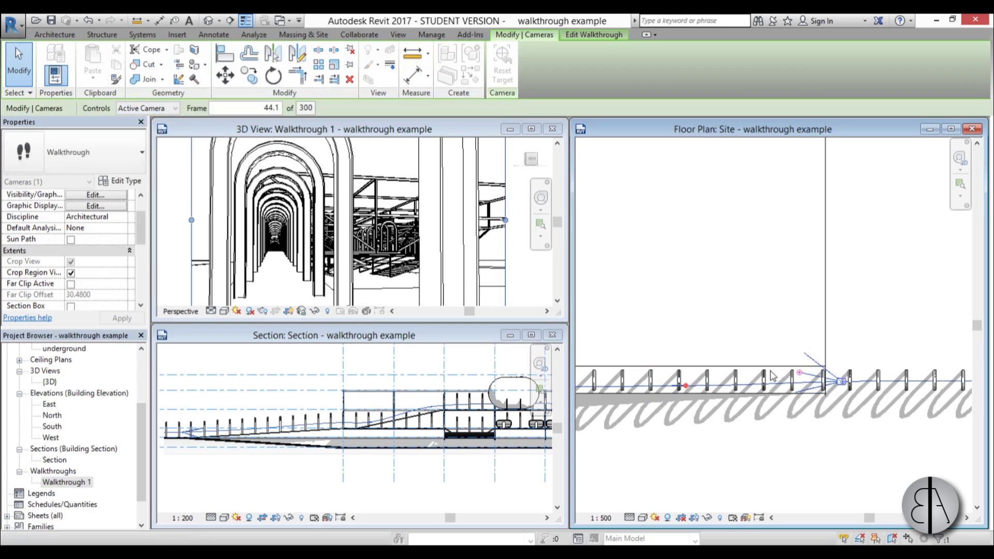
Go to the key frame at frame 79.4 and turn its camera target toward the building in the Site plan
middle_click_drag(722, 455, 883, 453)
left_click(595, 35)
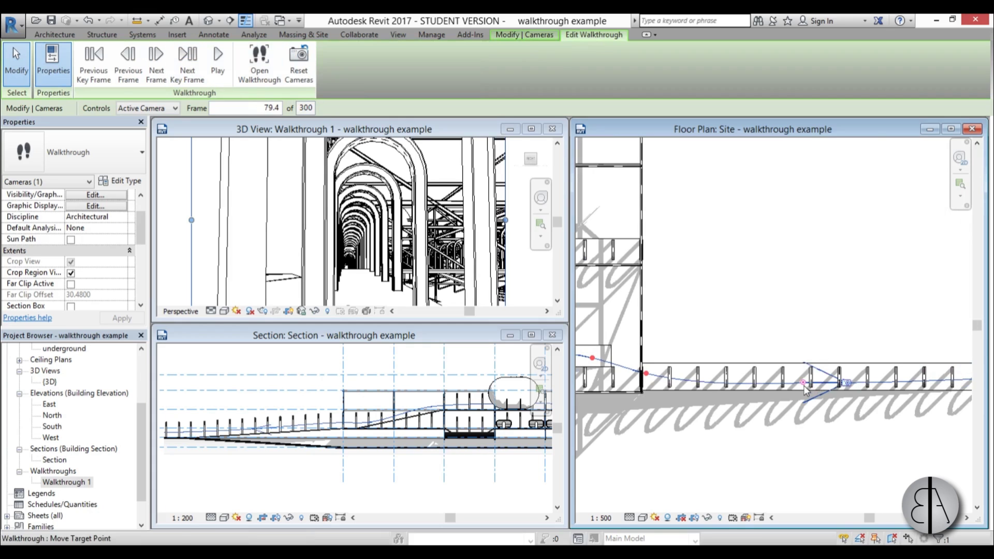
left_click_drag(803, 383, 795, 368)
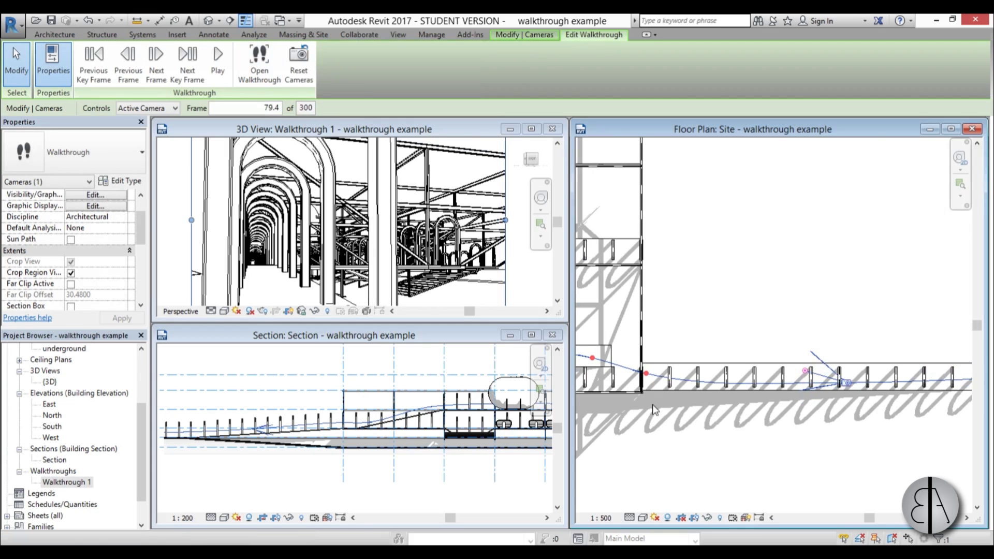
Advance past key frame 124.8 to 137.5 and raise its camera target in the Section view so the camera looks up the ramp
middle_click_drag(697, 433, 785, 434)
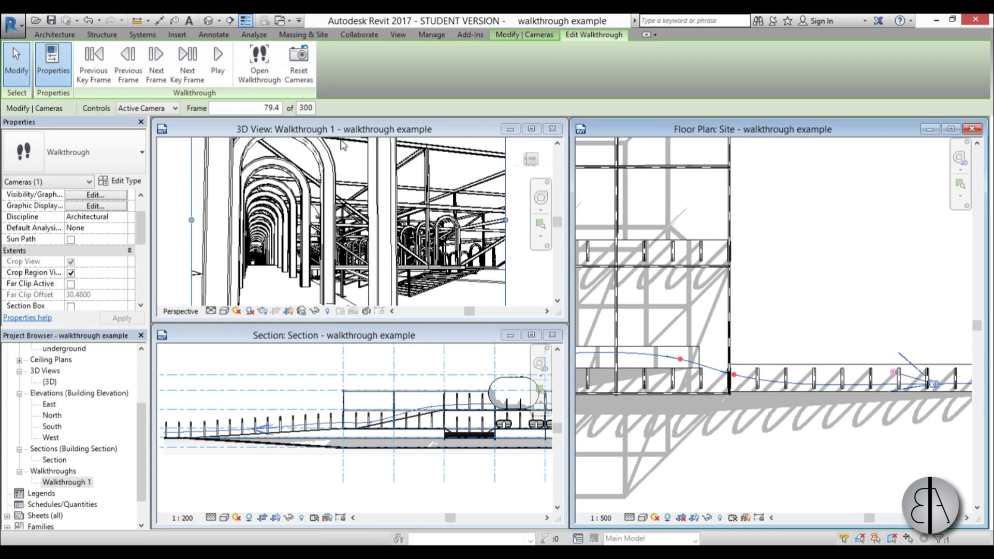
left_click(199, 78)
middle_click_drag(693, 370, 738, 371)
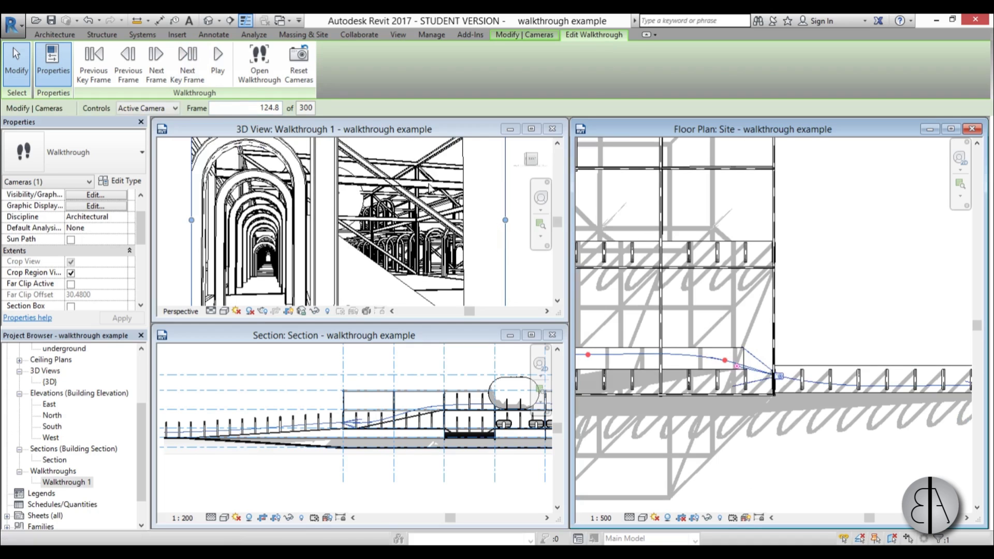
left_click(196, 78)
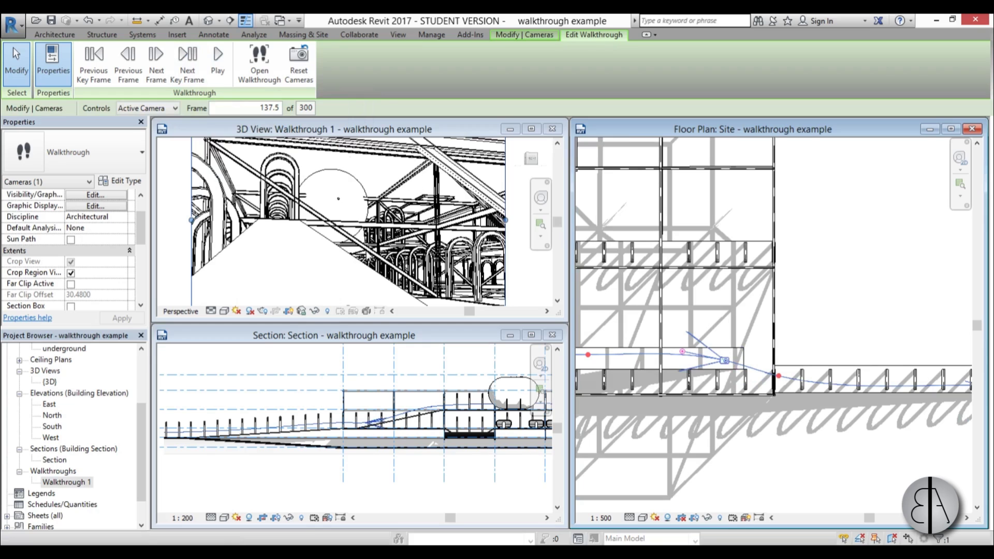
left_click(409, 445)
scroll(391, 424, "up", 3)
scroll(390, 418, "up", 1)
left_click_drag(377, 426, 376, 415)
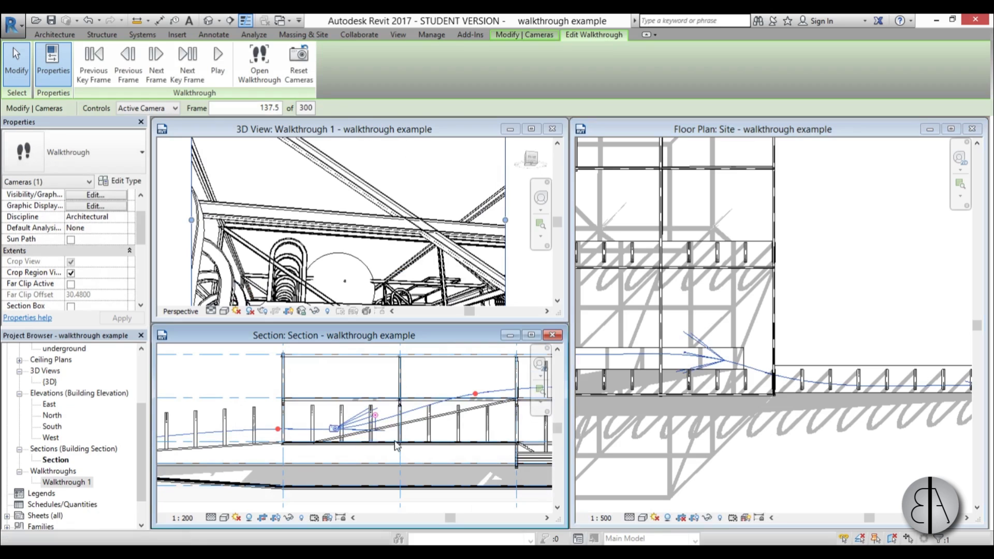
Advance to the key frame at frame 169.2 and raise its camera target slightly in the Section view
middle_click_drag(464, 429, 343, 436)
left_click(187, 61)
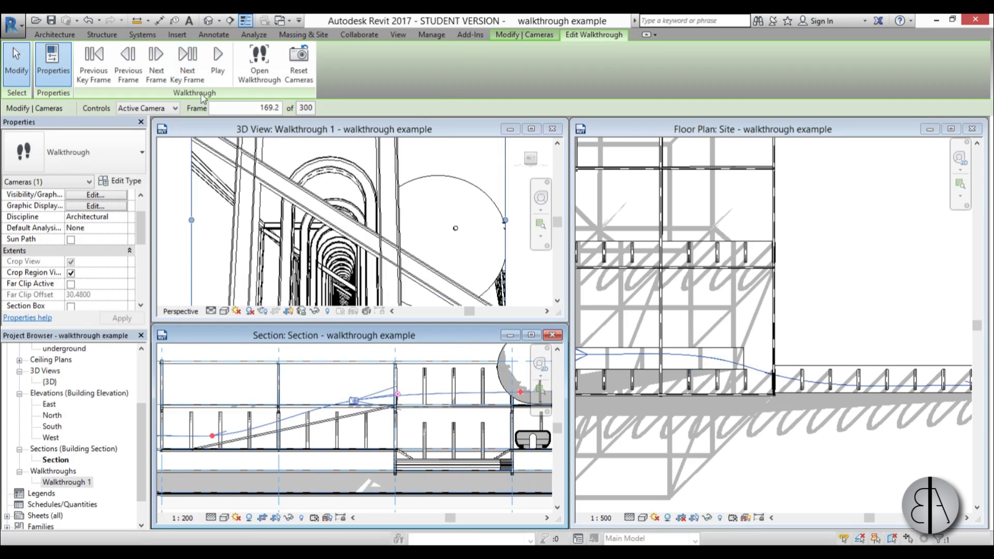
left_click_drag(399, 401, 399, 397)
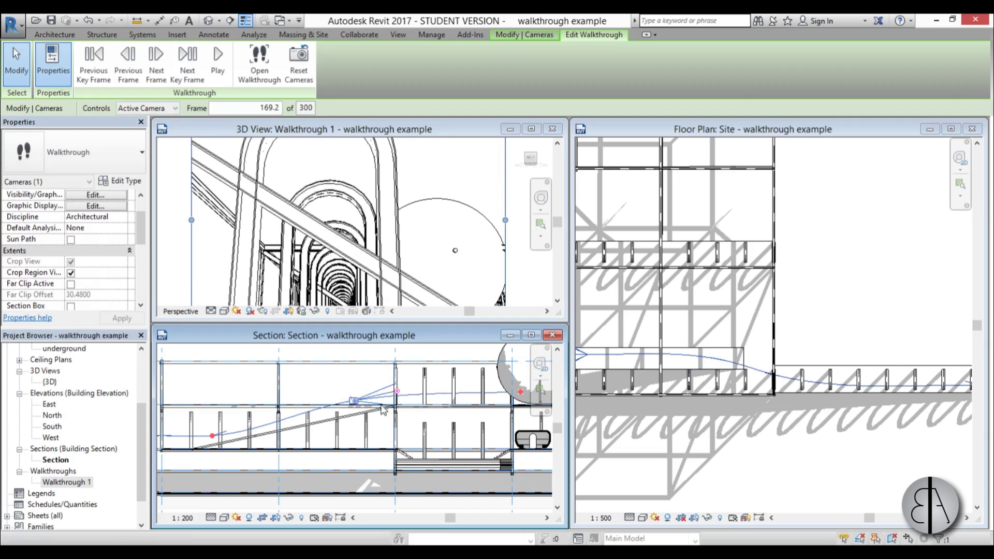
Advance through key frame 205.8 to 243.3 and turn its camera target toward the building interior in the Site plan
left_click(196, 78)
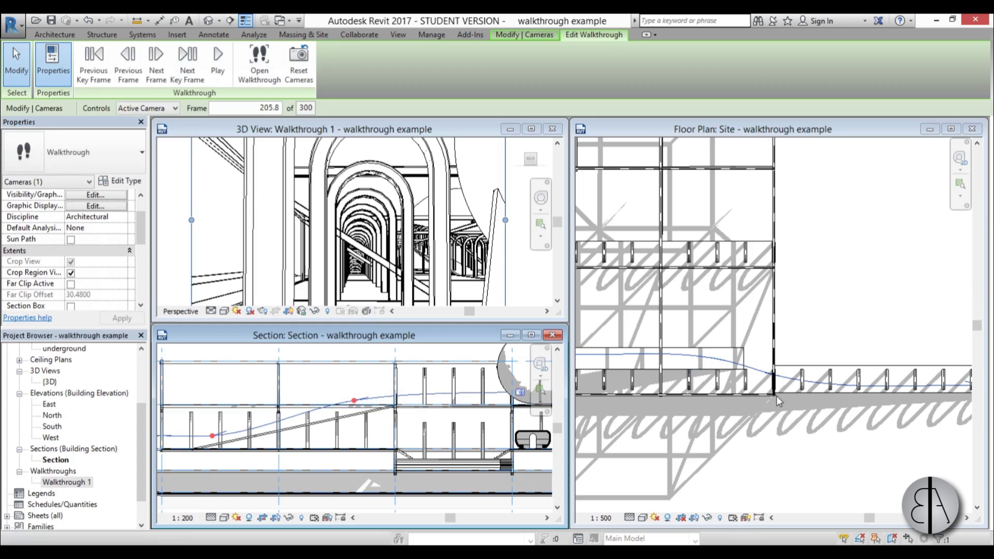
scroll(683, 405, "up", 5)
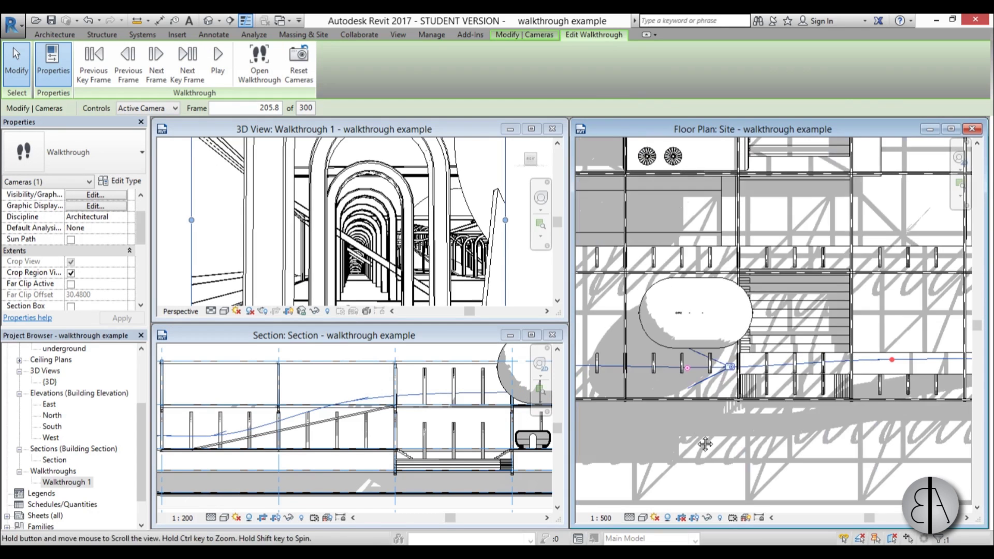
left_click(187, 67)
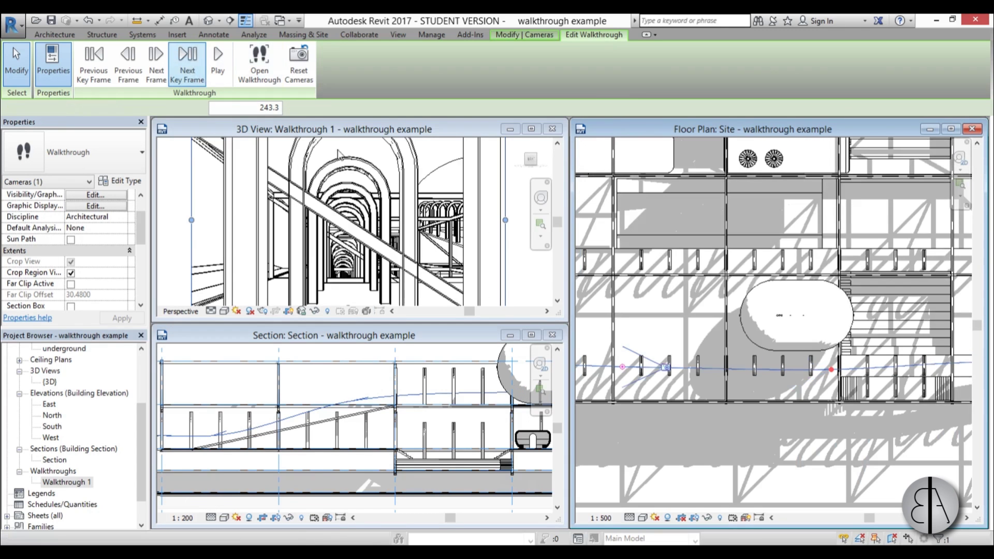
middle_click_drag(726, 450, 875, 453)
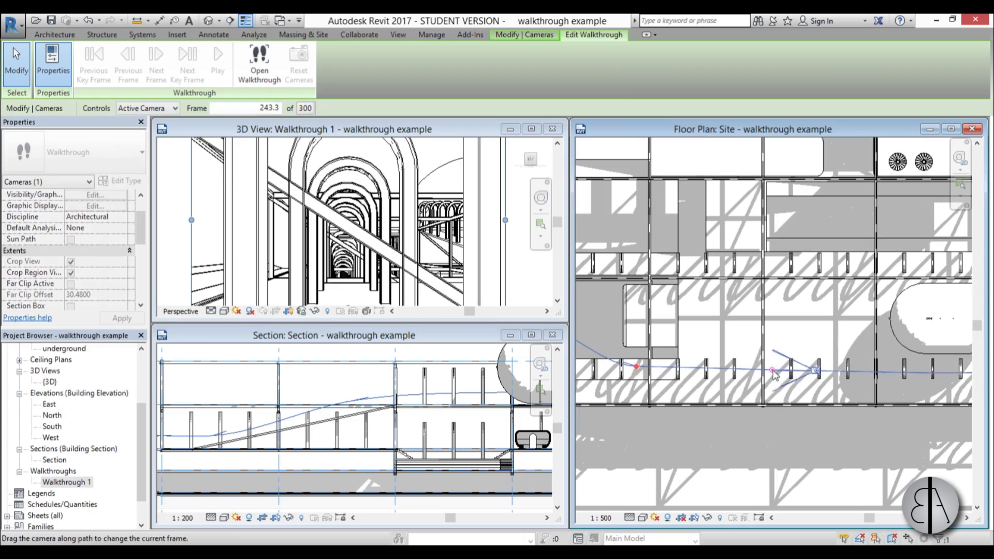
left_click_drag(770, 350, 766, 356)
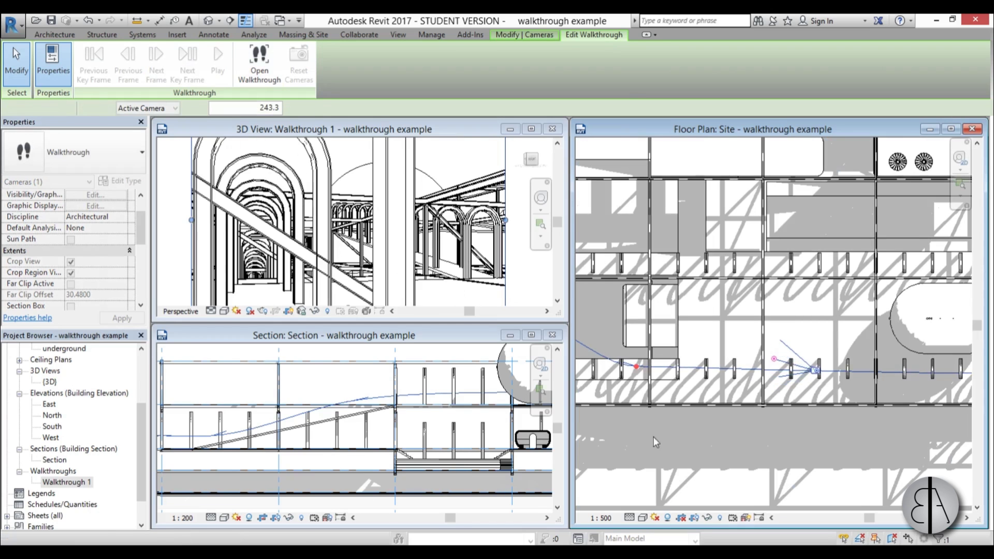
Advance to the last key frame at frame 300 and raise its camera target in the Section view, staying in walkthrough editing
middle_click_drag(638, 449, 659, 448)
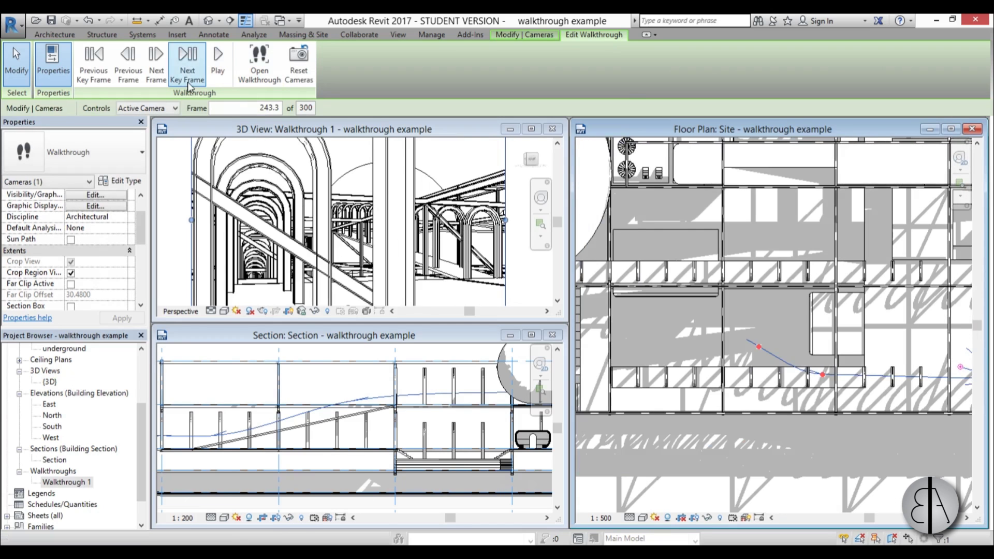
left_click(187, 81)
left_click(187, 81)
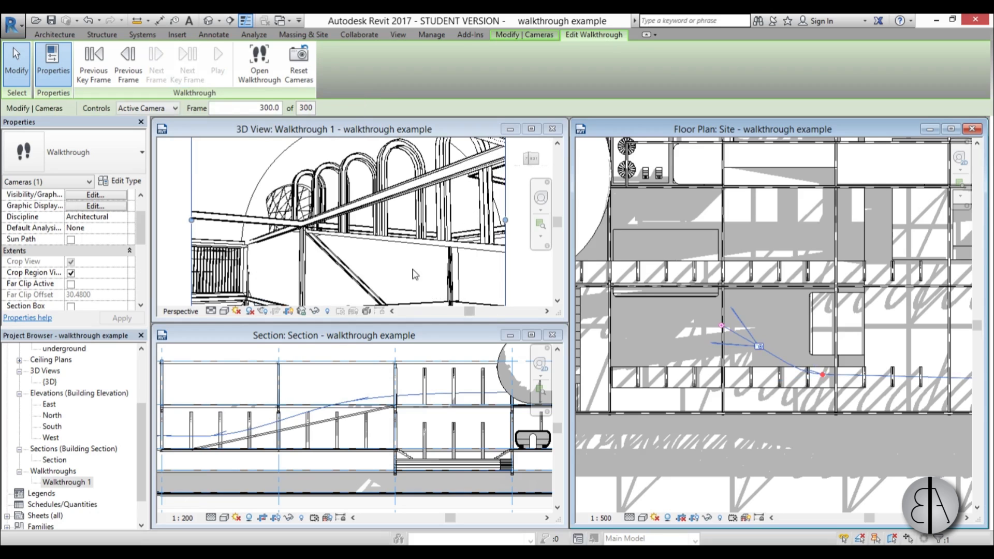
left_click(394, 231)
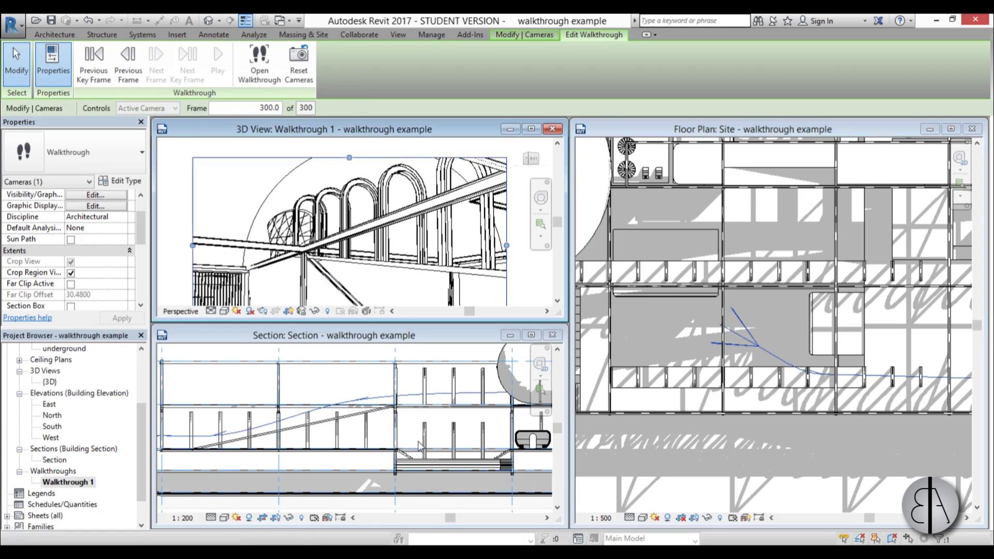
left_click(348, 436)
middle_click_drag(486, 442, 289, 444)
middle_click_drag(428, 447, 226, 454)
scroll(369, 402, "up", 1)
left_click_drag(337, 387, 337, 380)
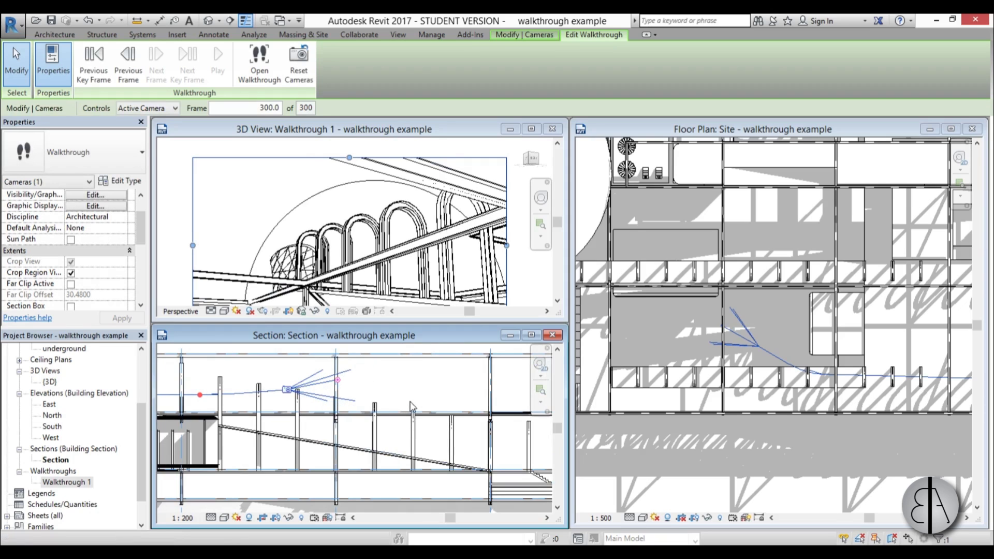
key("Escape")
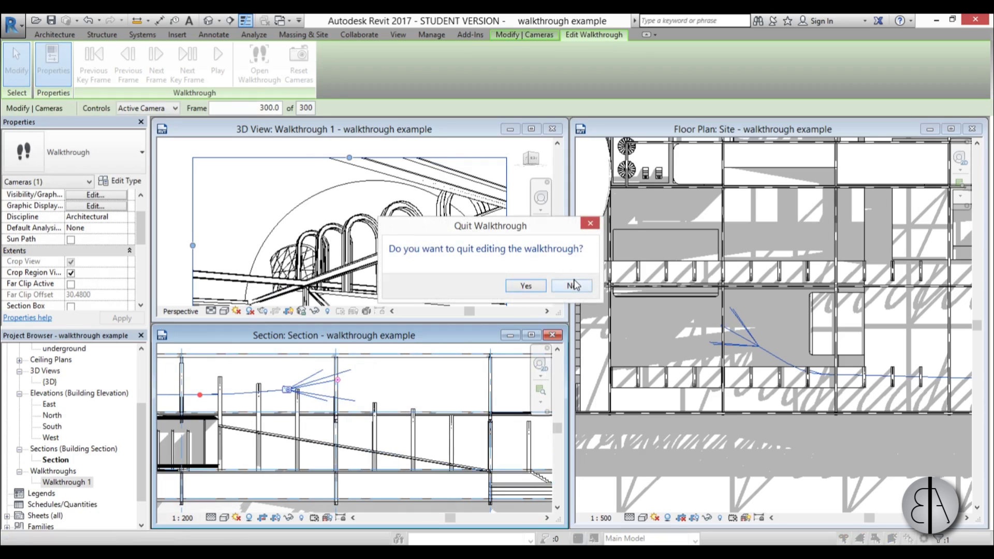
left_click(596, 228)
Maximize the Walkthrough 1 view and enlarge the camera image to fill the drawing area
left_click(343, 211)
middle_click_drag(348, 199, 354, 180)
left_click(531, 129)
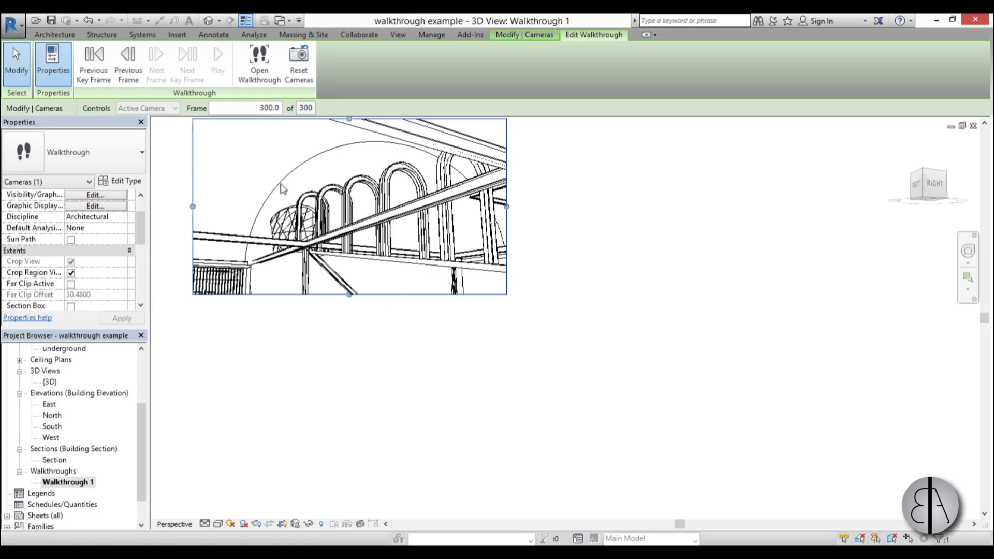
middle_click_drag(420, 298, 551, 400)
scroll(488, 348, "up", 1)
scroll(469, 327, "up", 3)
middle_click_drag(469, 327, 412, 343)
scroll(408, 342, "up", 1)
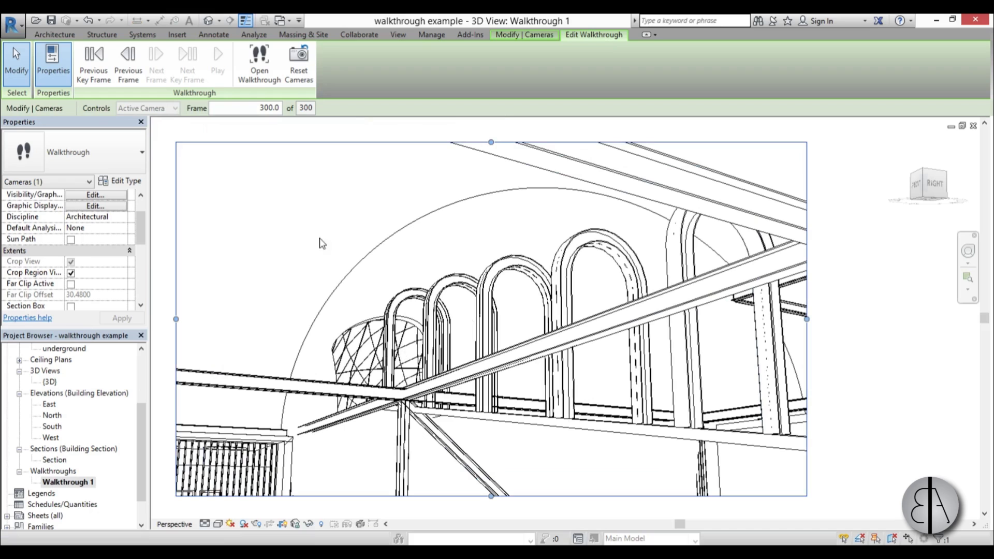
Set the current walkthrough frame to 1 and play the walkthrough from the start
left_click(250, 107)
left_click_drag(251, 107, 290, 108)
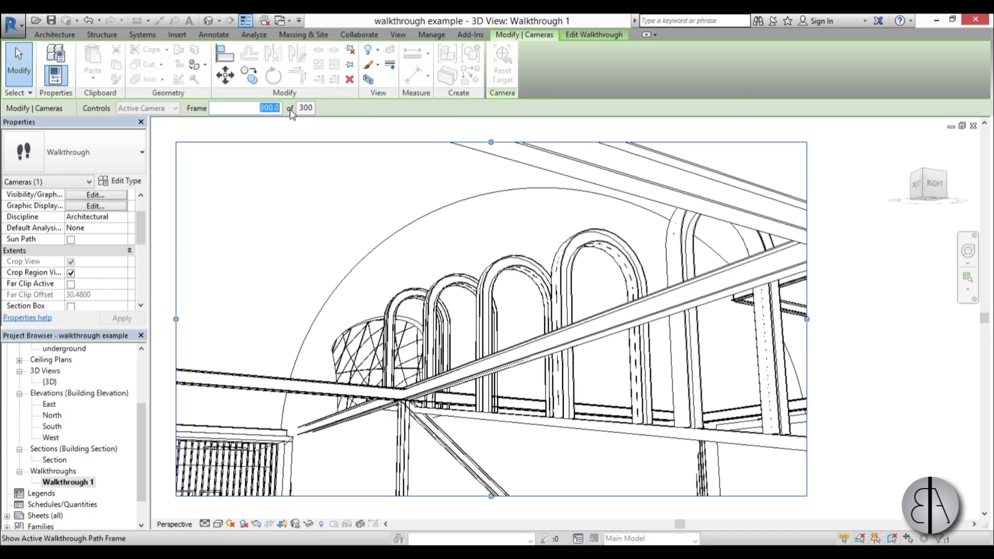
type("1")
key("Return")
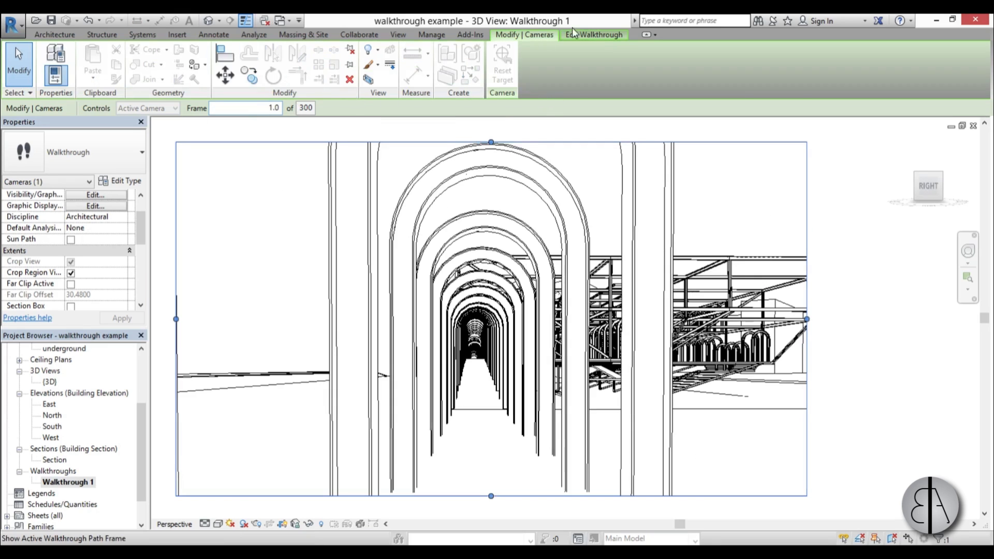
left_click(582, 34)
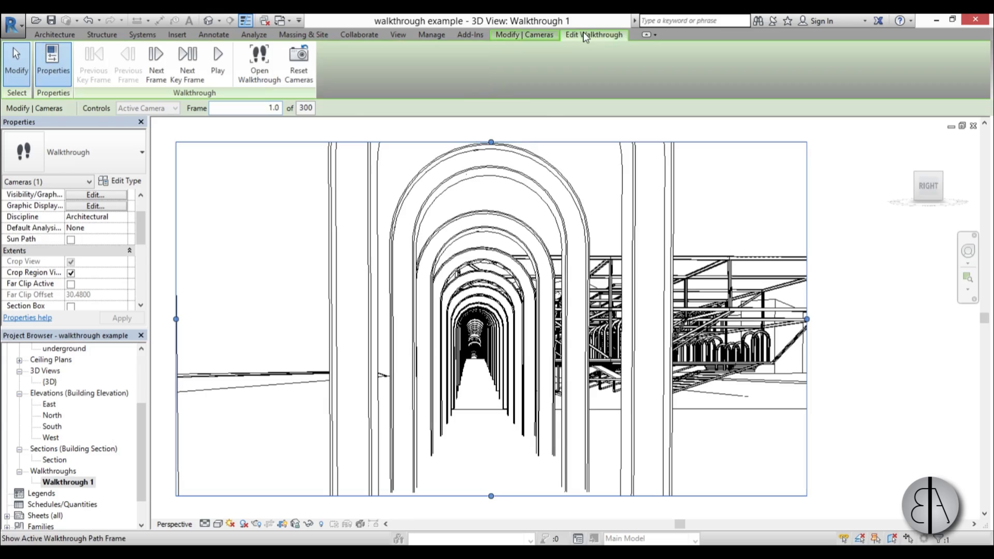
left_click(218, 77)
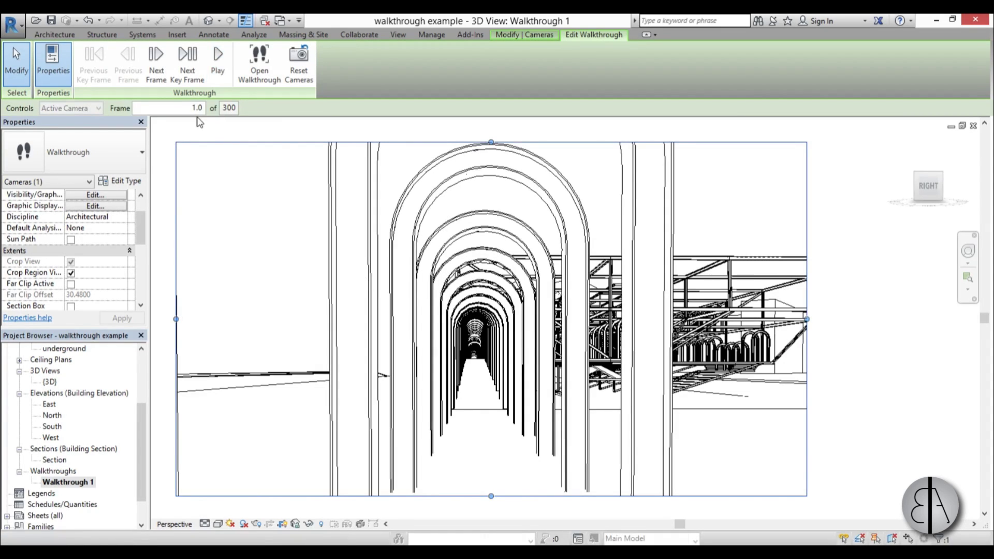
Open the walkthrough's frame settings and apply a playback rate of 30 frames per second
left_click(227, 110)
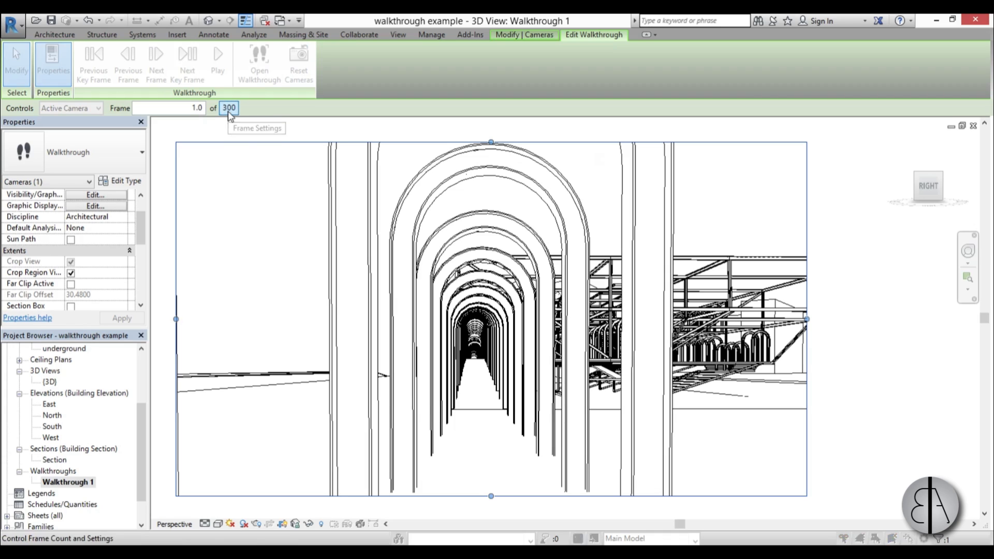
left_click_drag(469, 170, 470, 178)
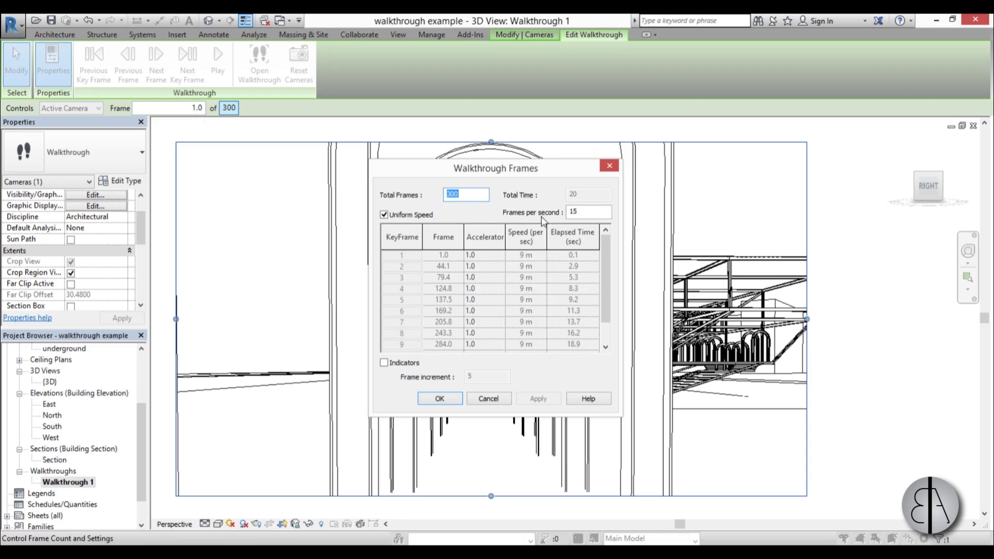
double_click(576, 215)
type("30")
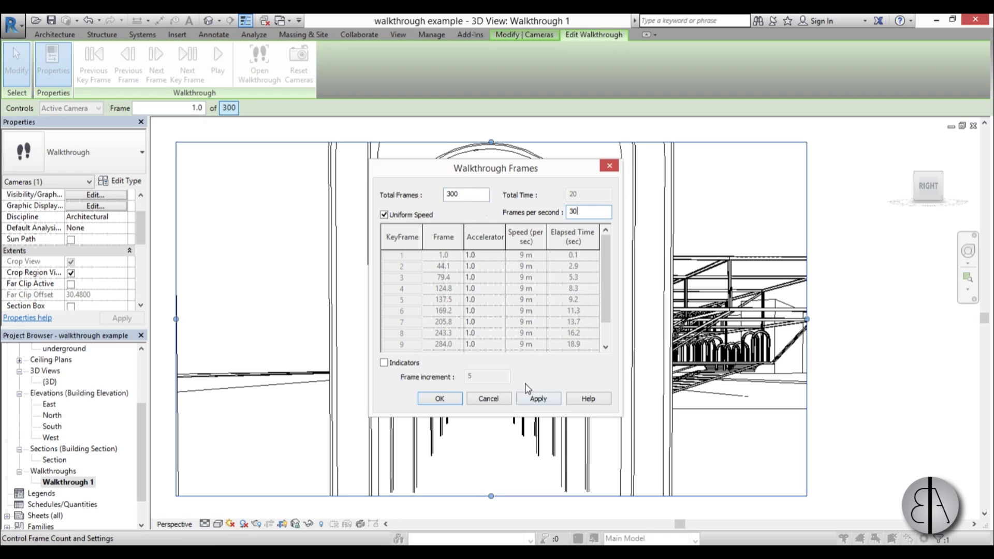
left_click(537, 399)
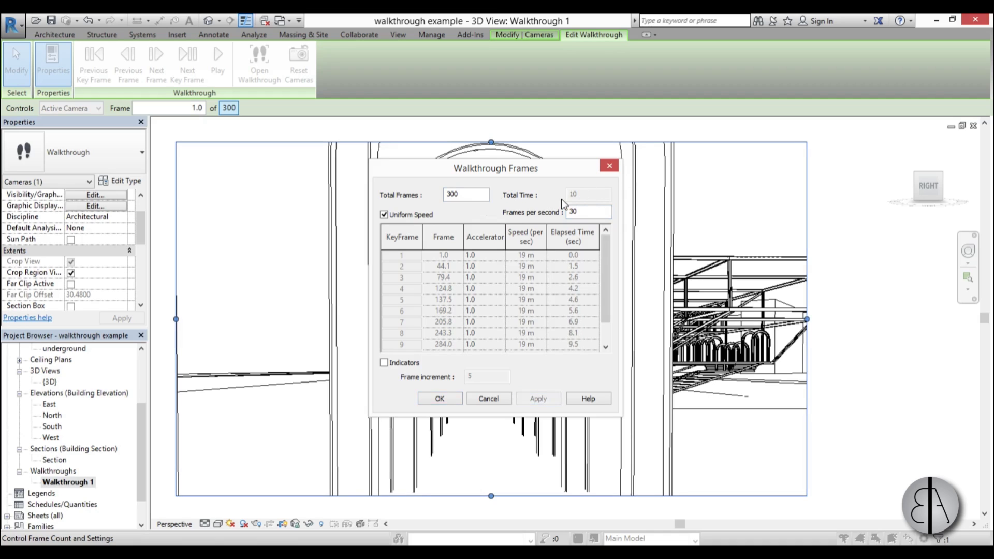
Set the walkthrough's total frames to 600
double_click(458, 195)
type("600")
left_click(589, 210)
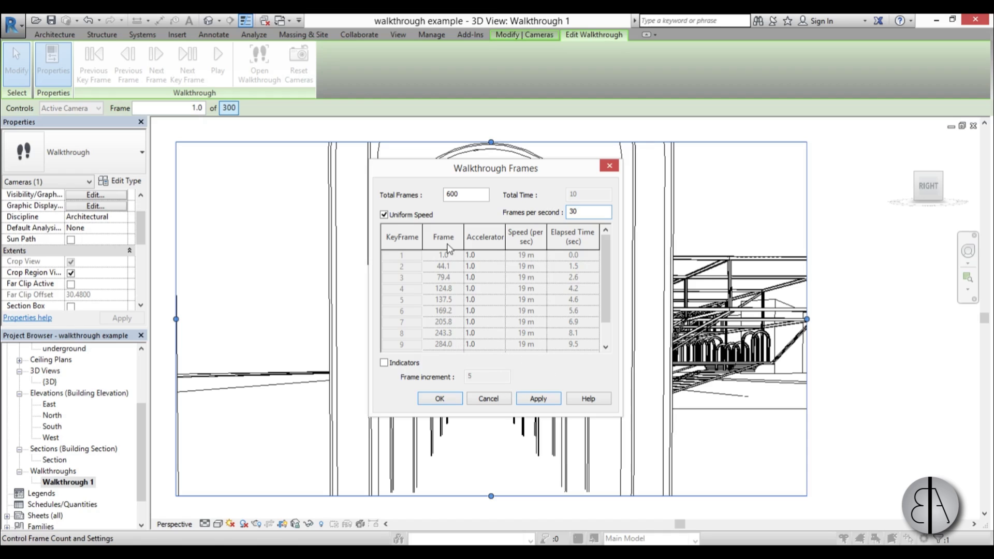
Try non-uniform speed with the accelerator of key frame 1 open for editing, and restore uniform speed
left_click(384, 215)
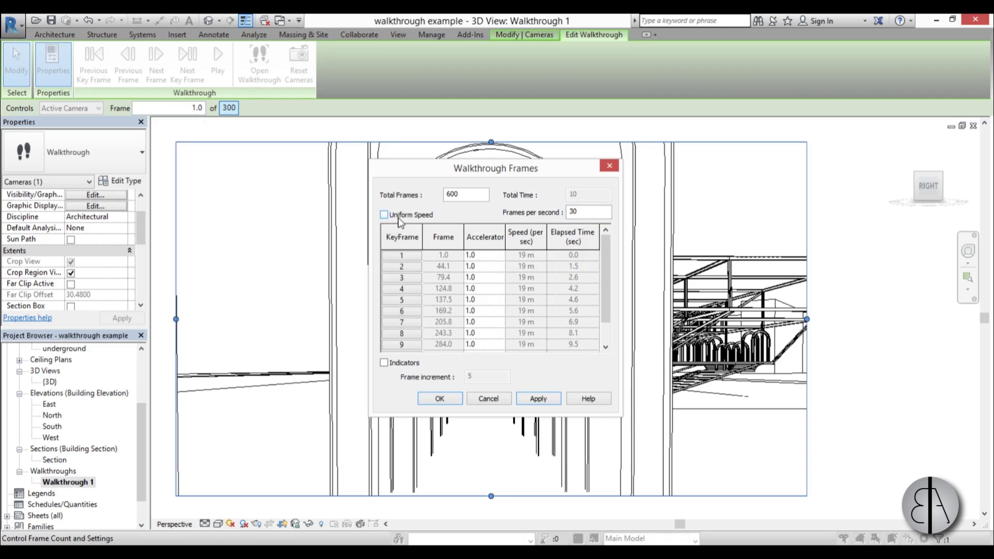
left_click(476, 255)
left_click(486, 258)
left_click(383, 214)
Apply and accept the walkthrough frame settings, and quit editing the walkthrough
left_click(535, 402)
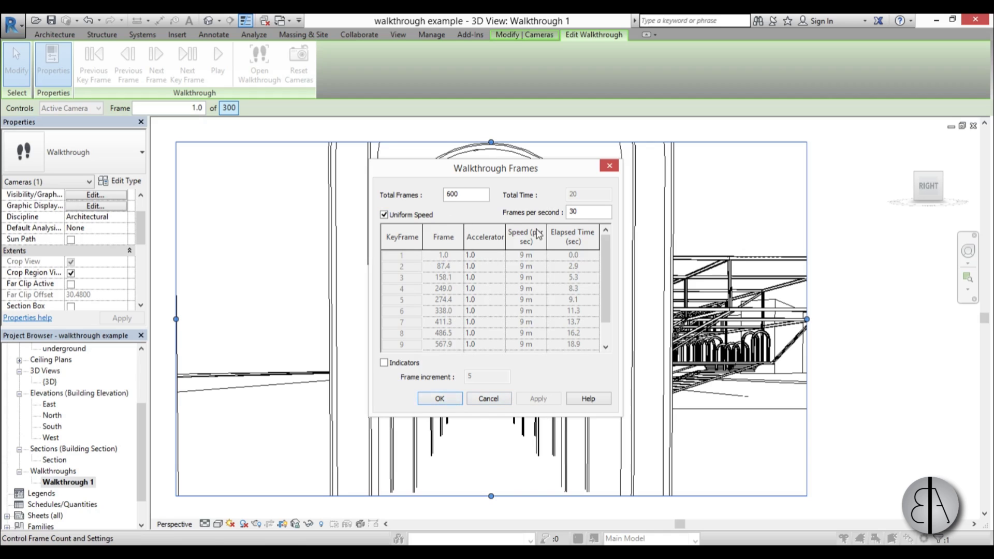
left_click(444, 402)
left_click(502, 456)
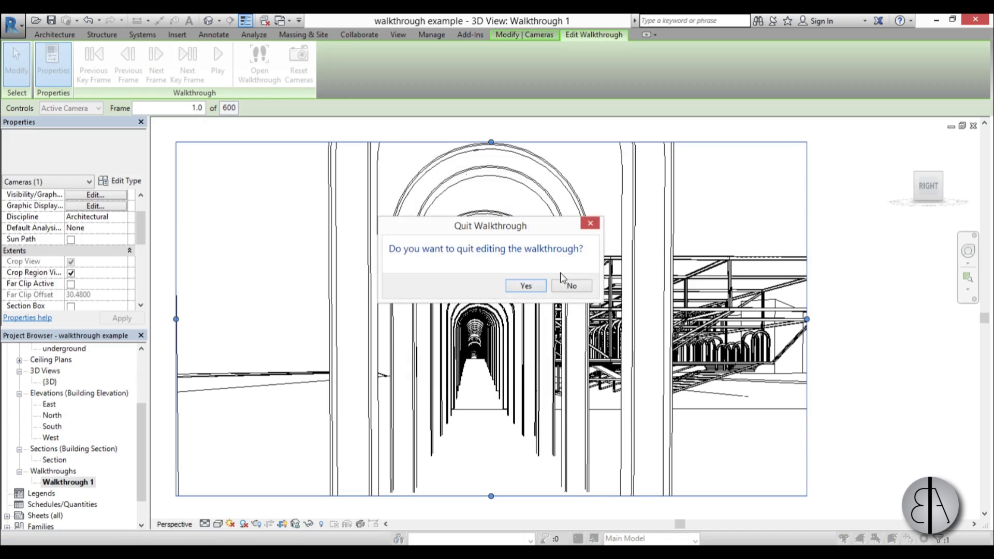
left_click(526, 288)
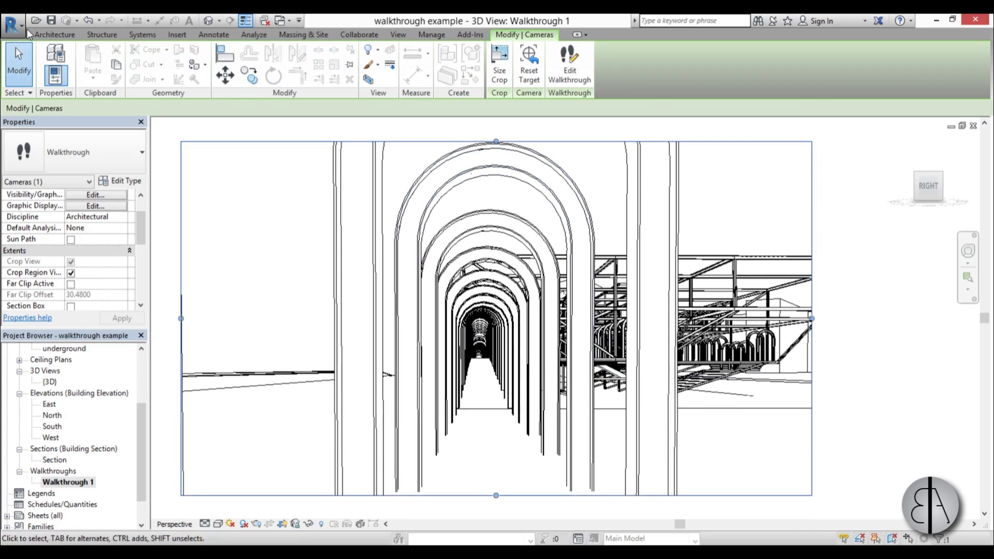
left_click(14, 24)
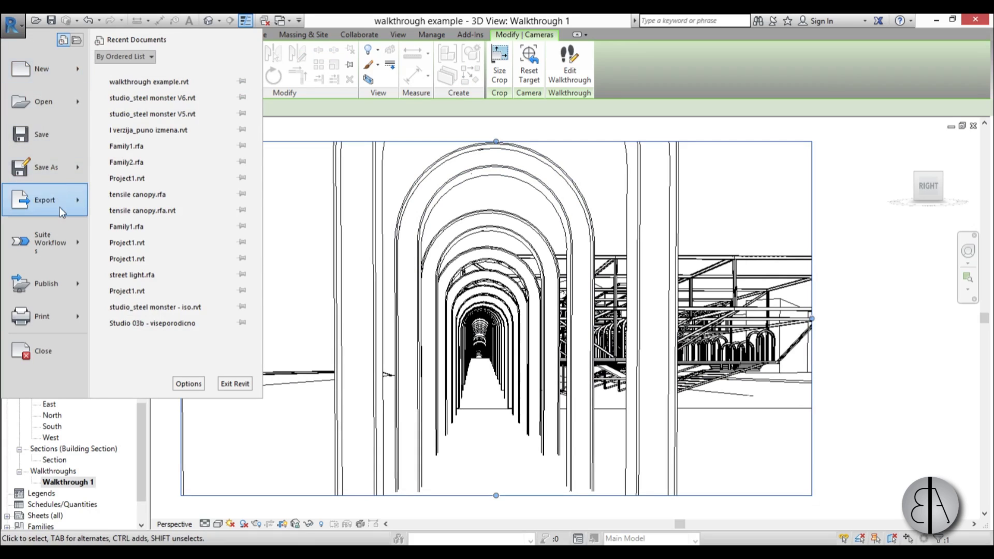
mouse_move(60, 207)
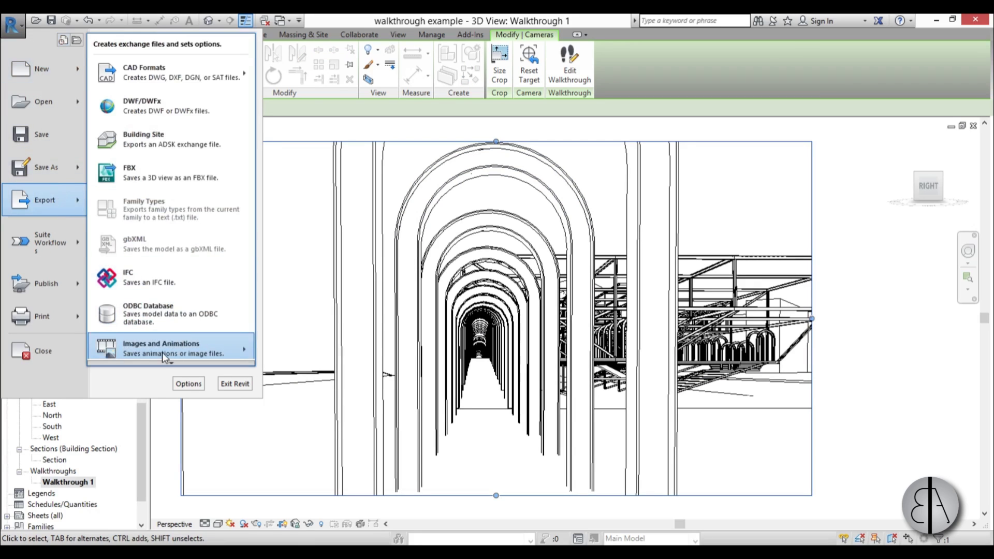
mouse_move(162, 352)
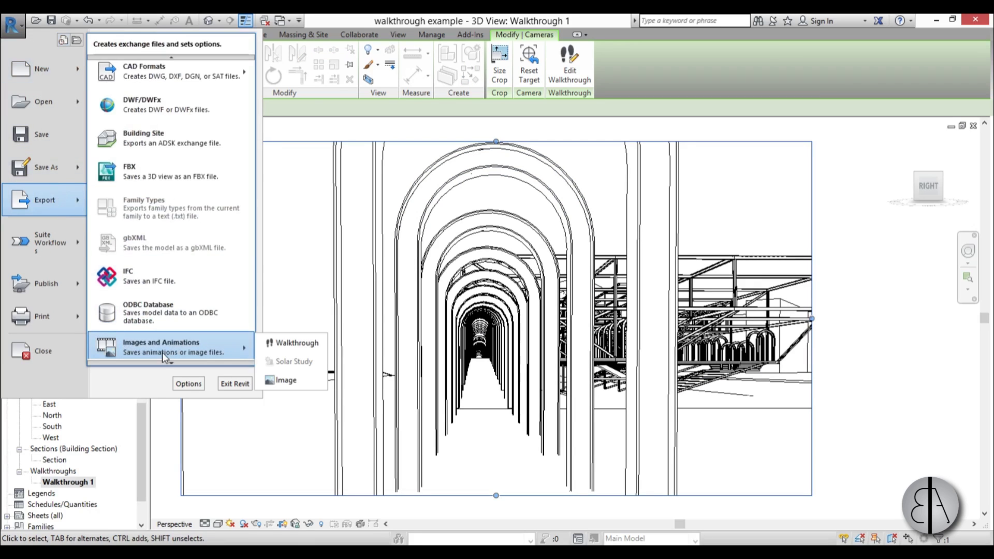
left_click(289, 347)
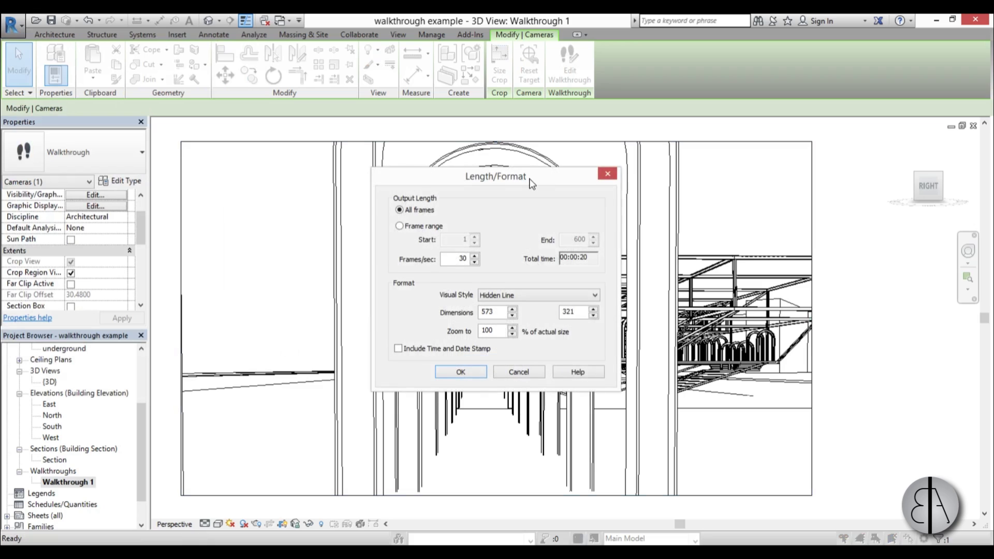
left_click_drag(530, 179, 526, 197)
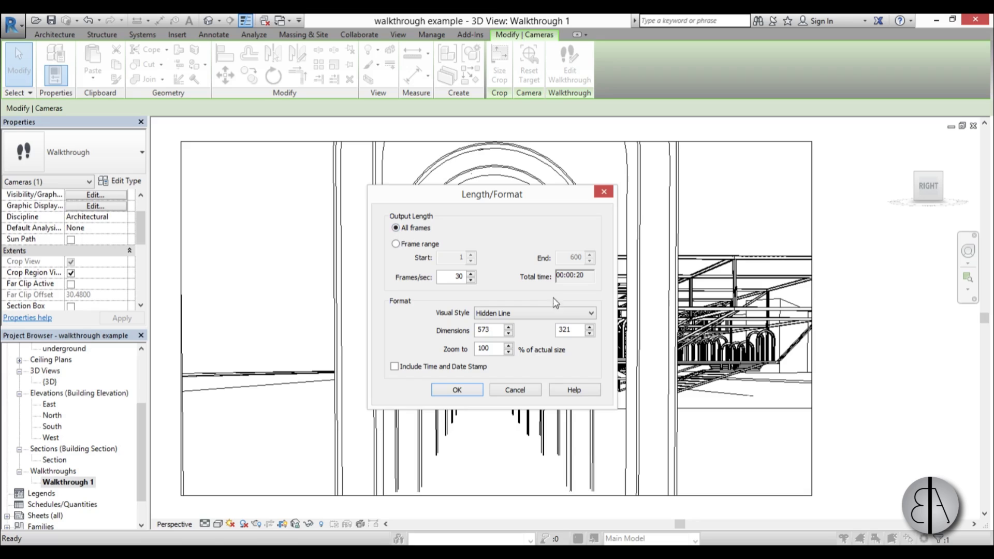
left_click(488, 318)
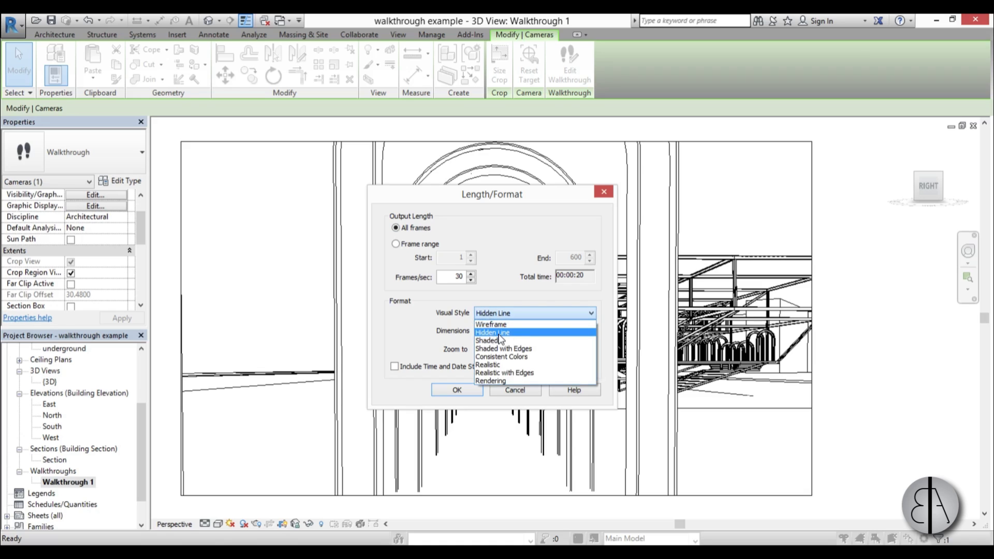
left_click(498, 334)
left_click(231, 524)
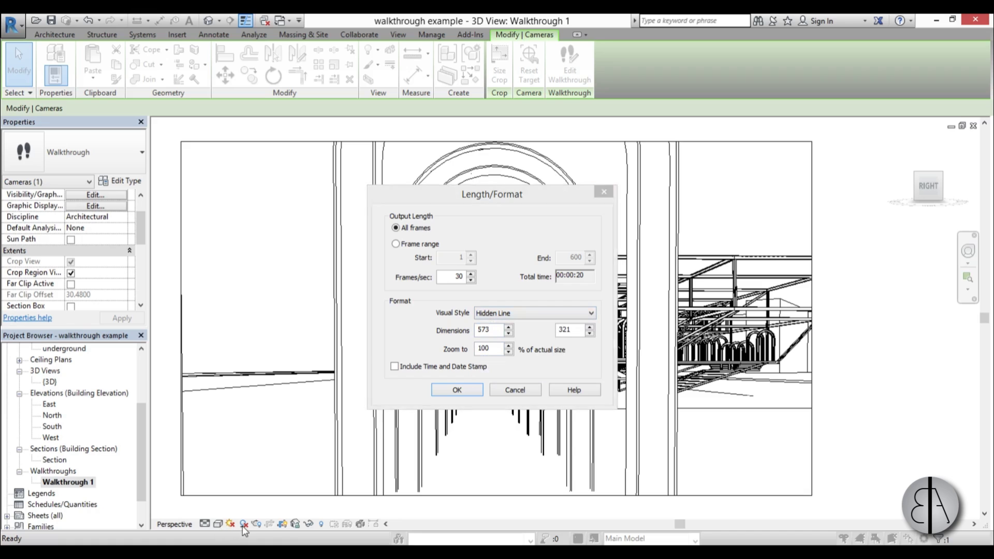
left_click(515, 391)
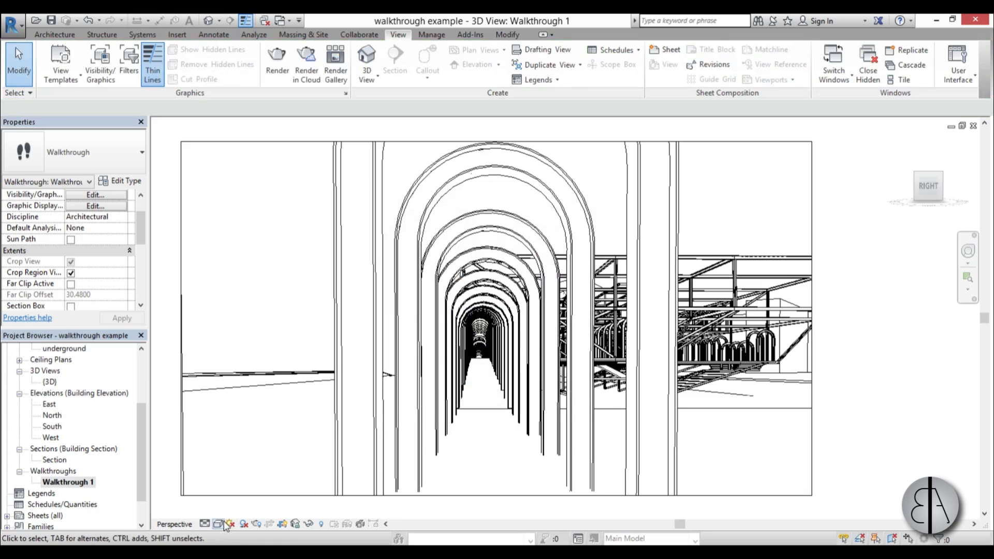
Turn on shadows in the Walkthrough 1 view and export all frames in Hidden Line style as an AVI file on the Desktop
left_click(243, 524)
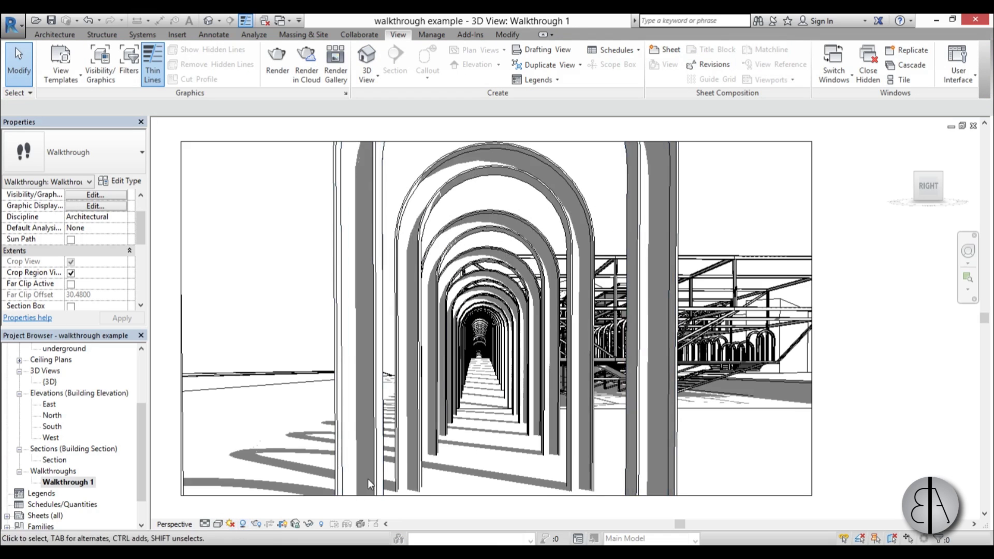
left_click(10, 31)
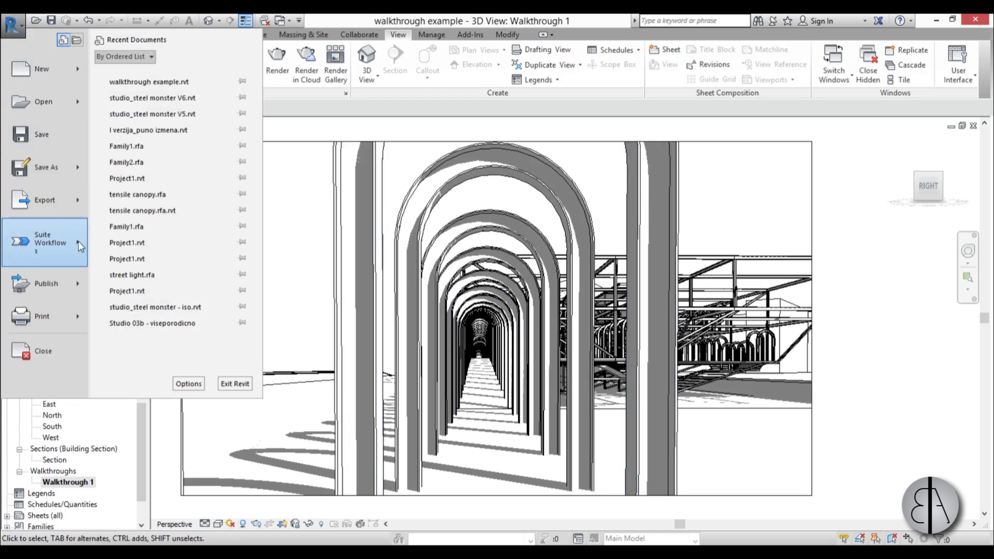
left_click(57, 212)
mouse_move(185, 344)
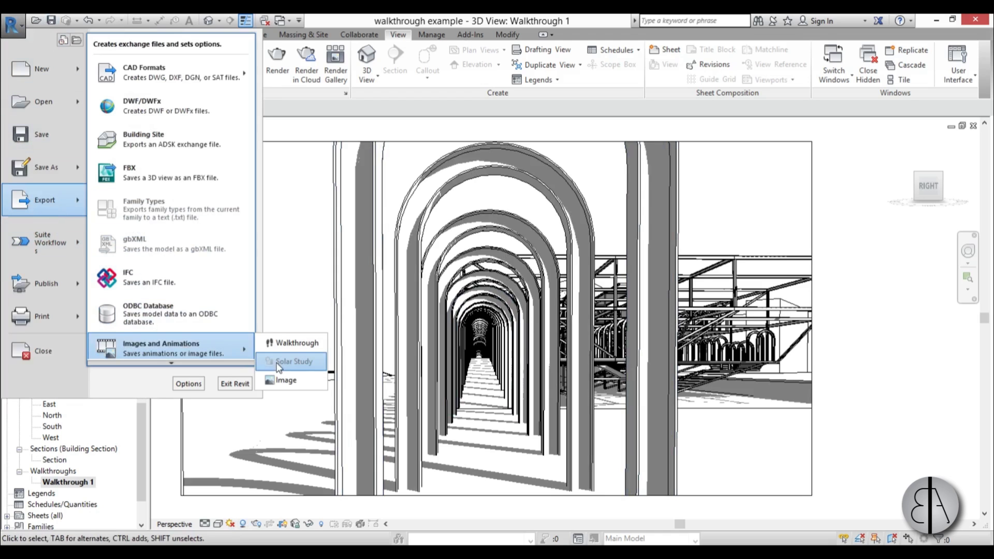
left_click(292, 345)
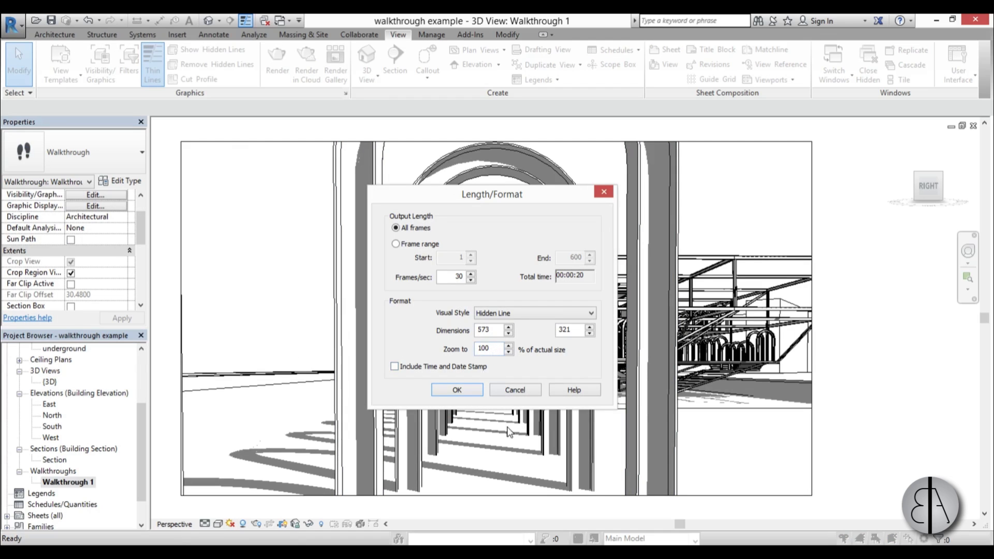
left_click(457, 390)
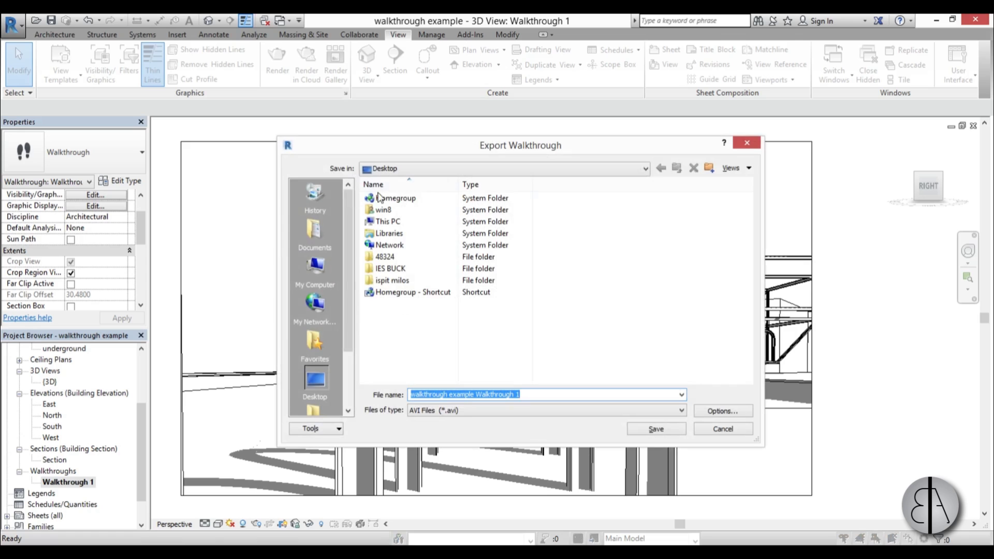
left_click(652, 430)
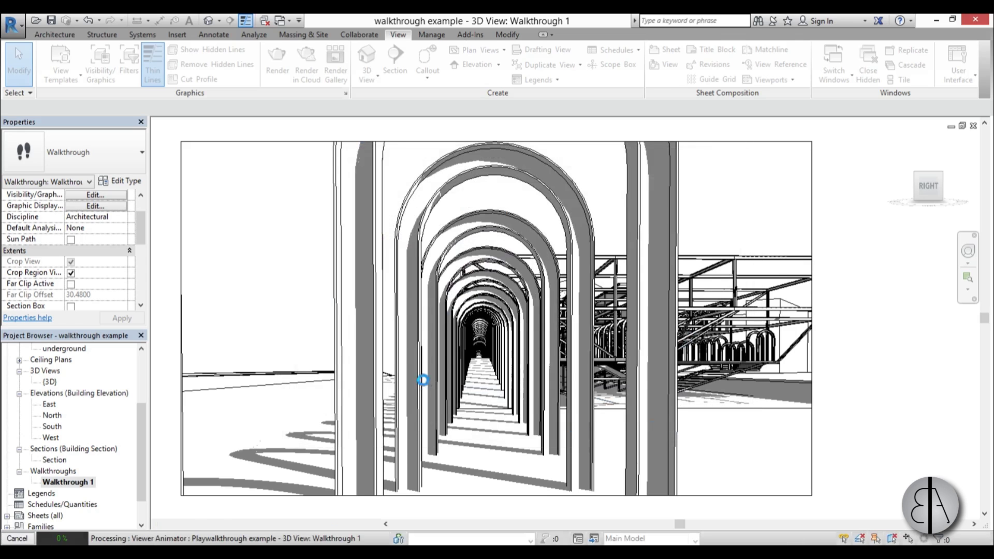
Compress the exported video with Microsoft Video 1 at a compression quality of 80
left_click_drag(495, 241, 500, 225)
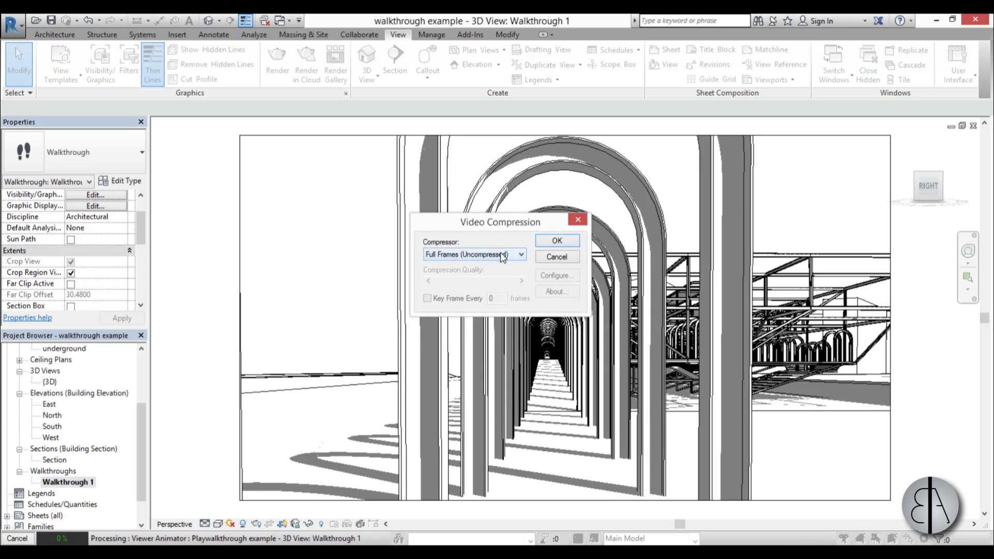
left_click(484, 255)
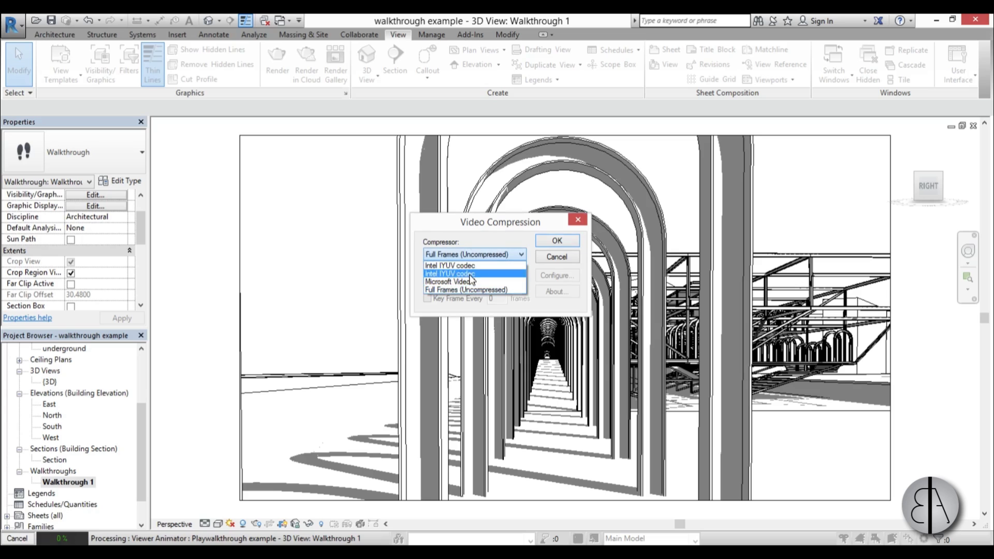
left_click(435, 281)
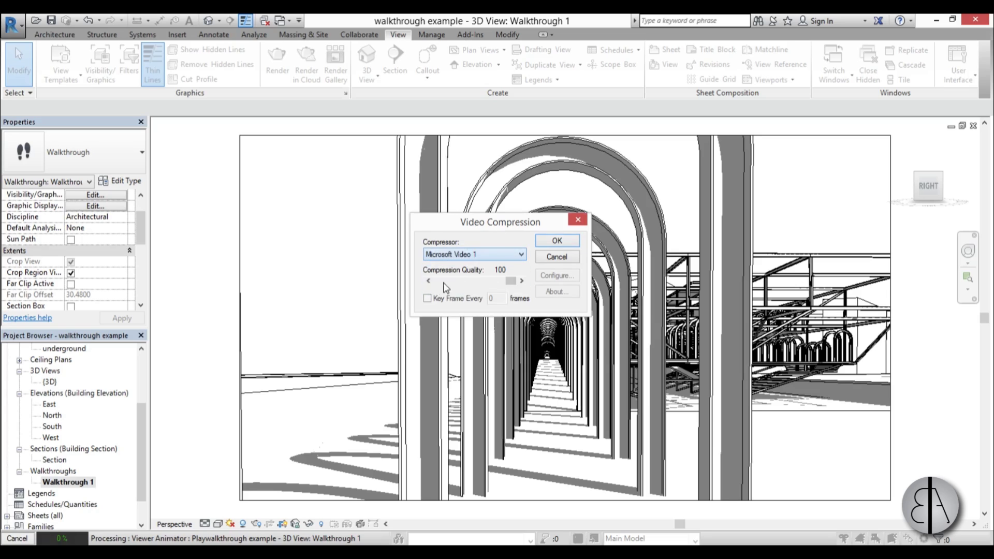
left_click_drag(513, 288, 498, 290)
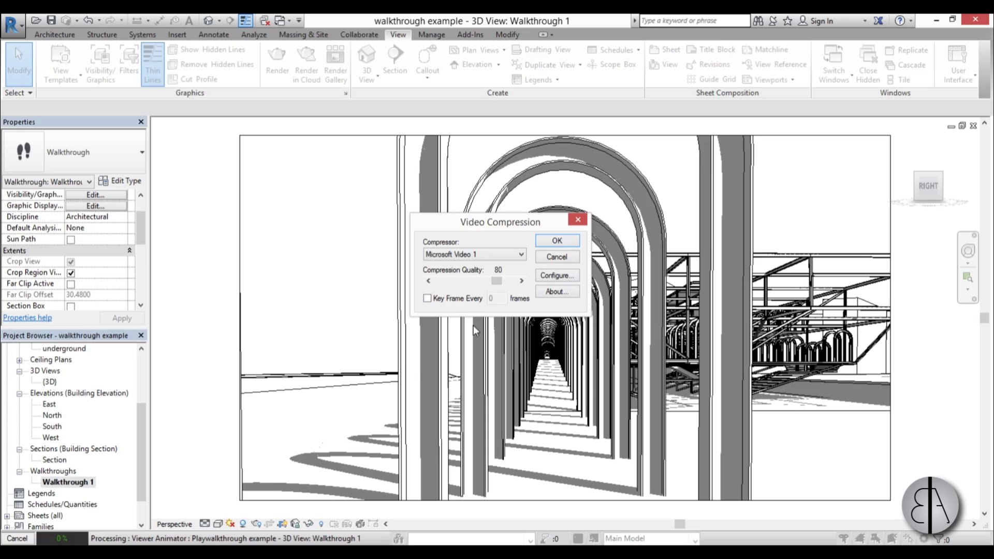
left_click(557, 241)
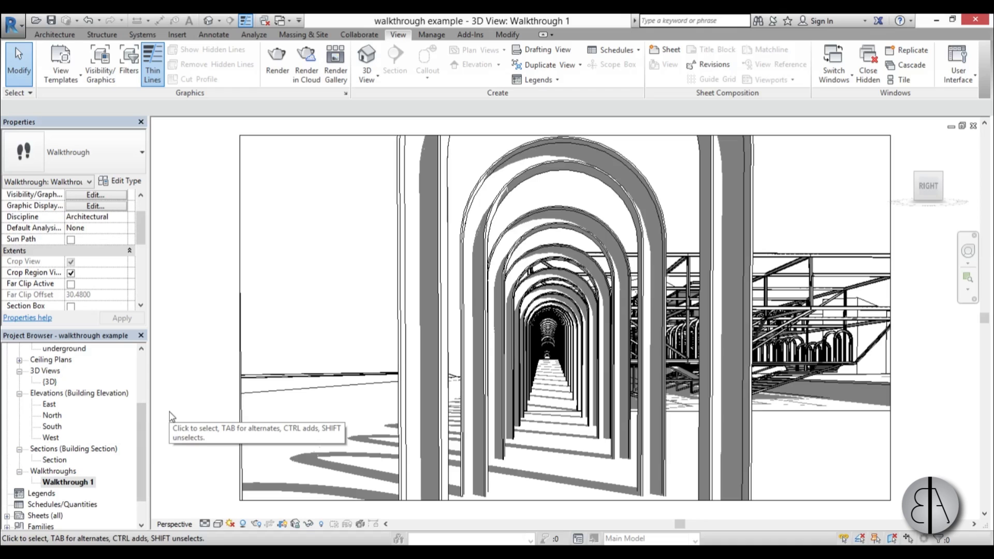
Minimize Revit and play the exported walkthrough video from the desktop in the media player
left_click(936, 20)
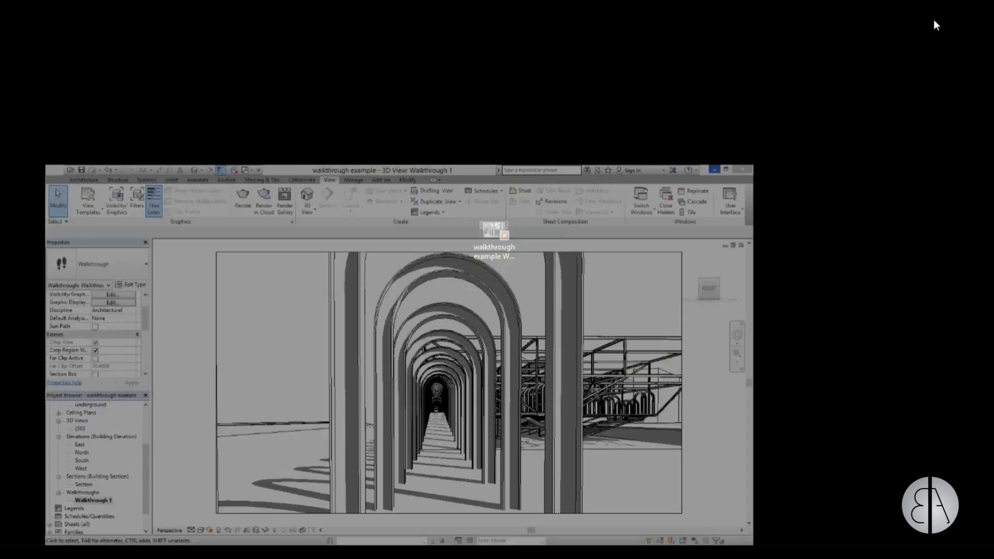
double_click(499, 266)
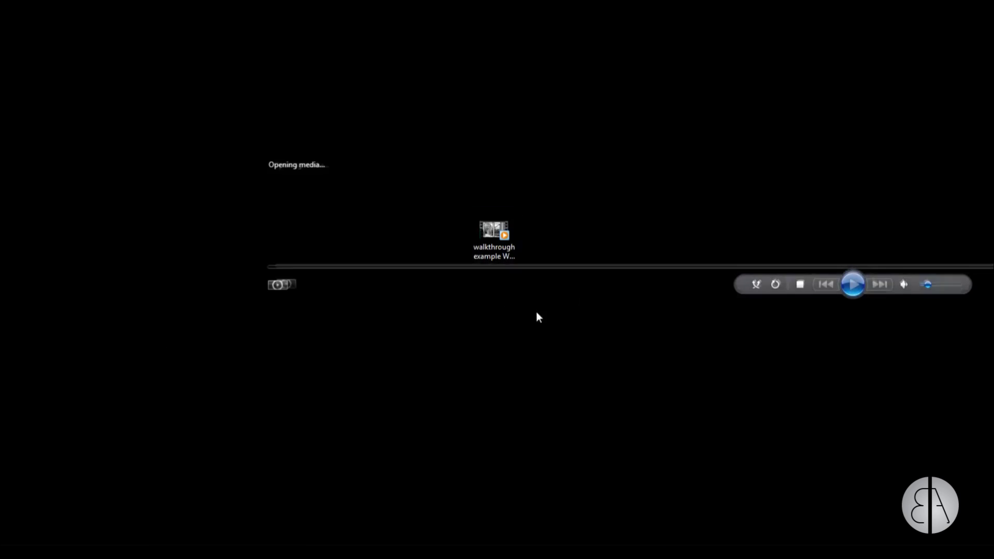
mouse_move(495, 147)
left_mouse_down()
mouse_move(488, 114)
mouse_move(492, 129)
left_mouse_up()
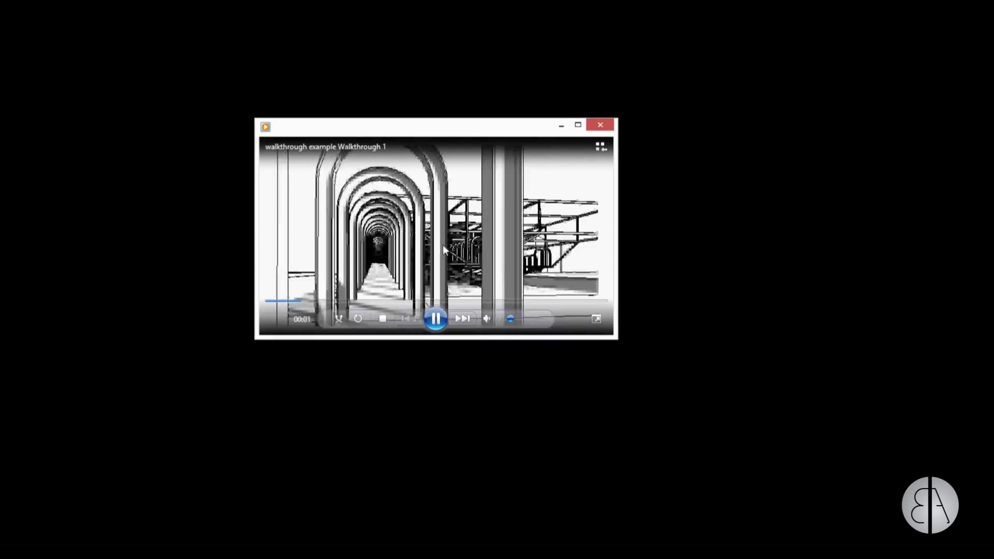